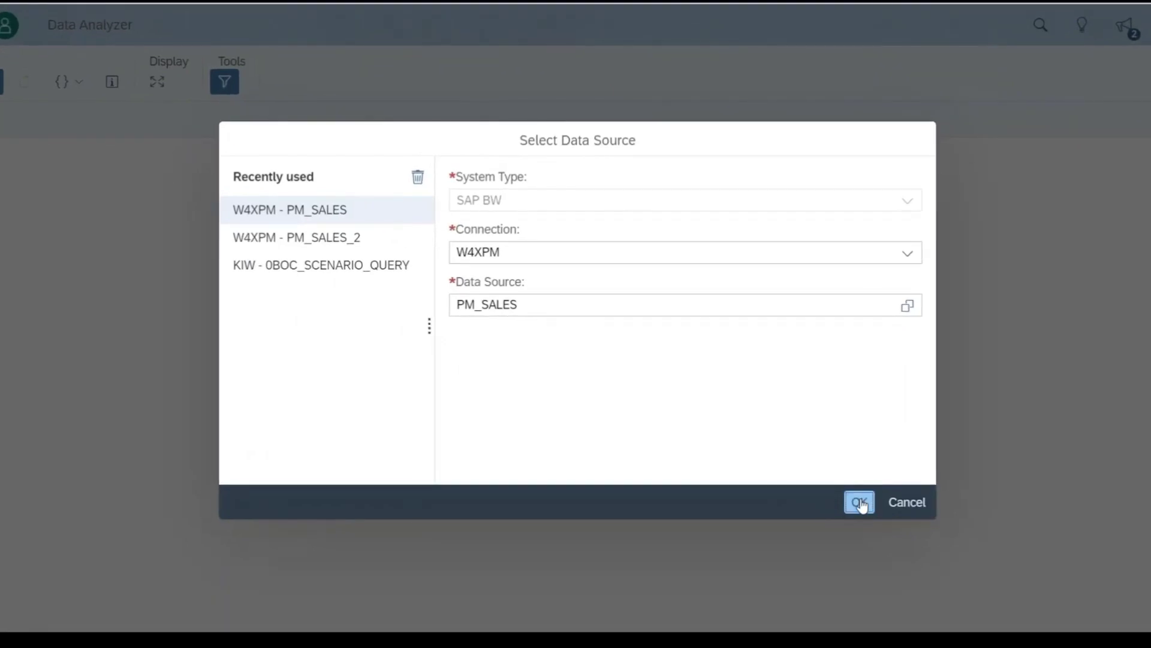
# Step: Confirm PM_SALES as the data source and set Calendar Year/Month to January–December 2020
pyautogui.click(822, 479)
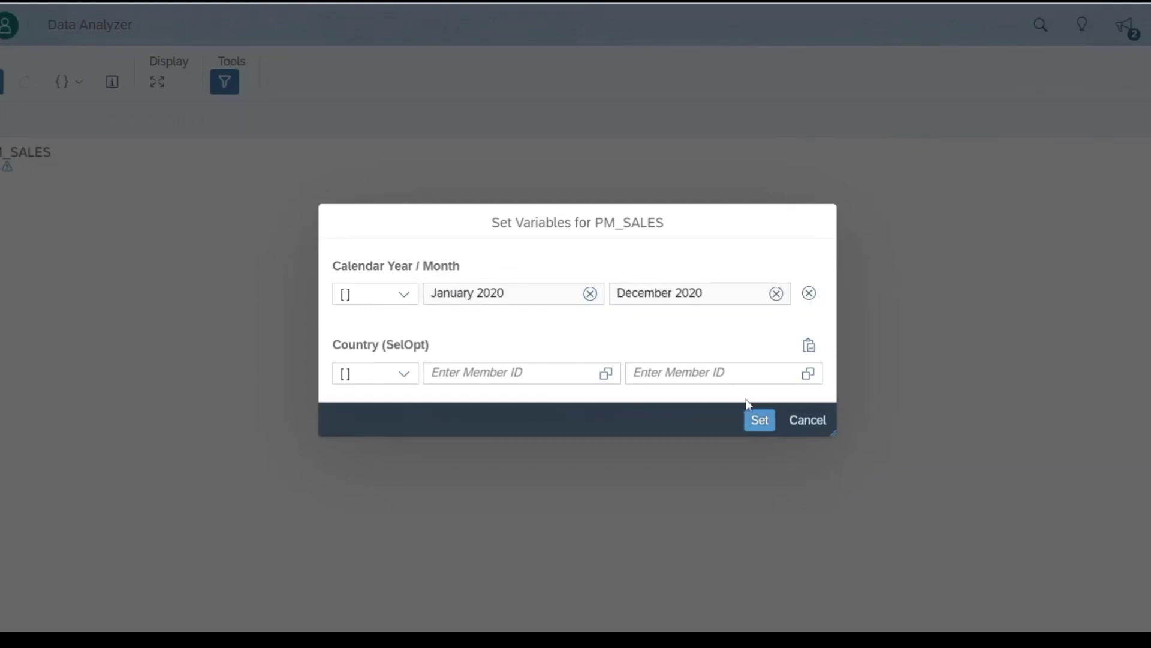
pyautogui.click(759, 420)
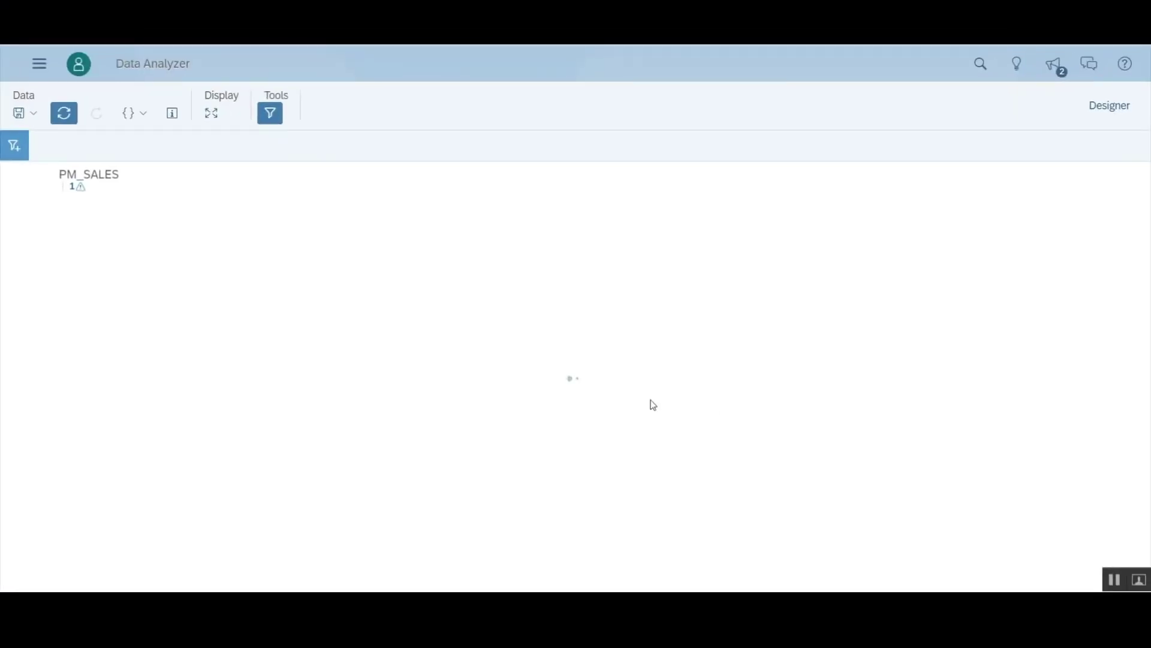
# Step: Move Calendar Year/Month into the table's Columns in the Designer builder, then close the builder
pyautogui.click(1109, 106)
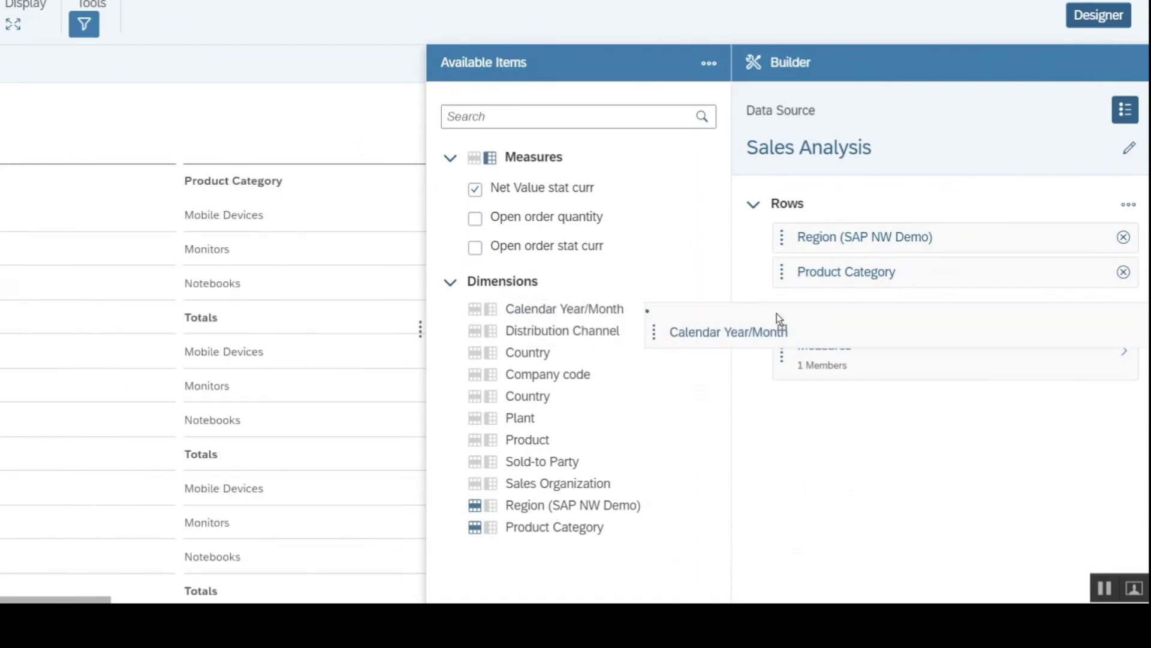
pyautogui.moveTo(829, 326)
pyautogui.mouseDown()
pyautogui.moveTo(832, 315)
pyautogui.moveTo(835, 336)
pyautogui.mouseUp()
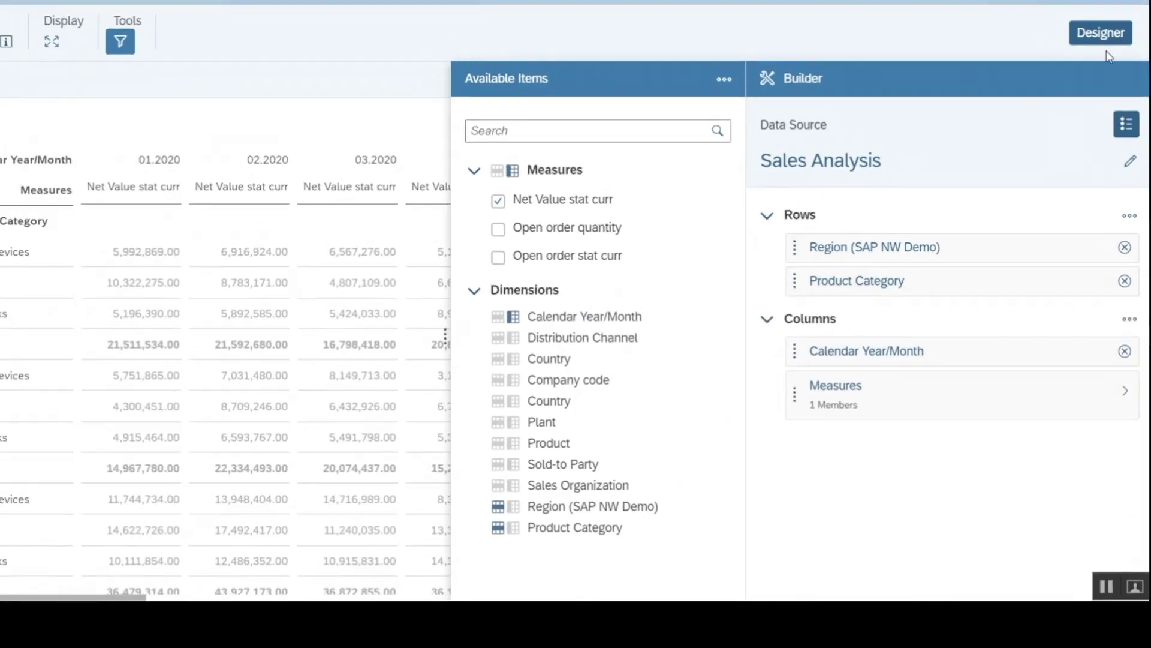
pyautogui.click(1098, 15)
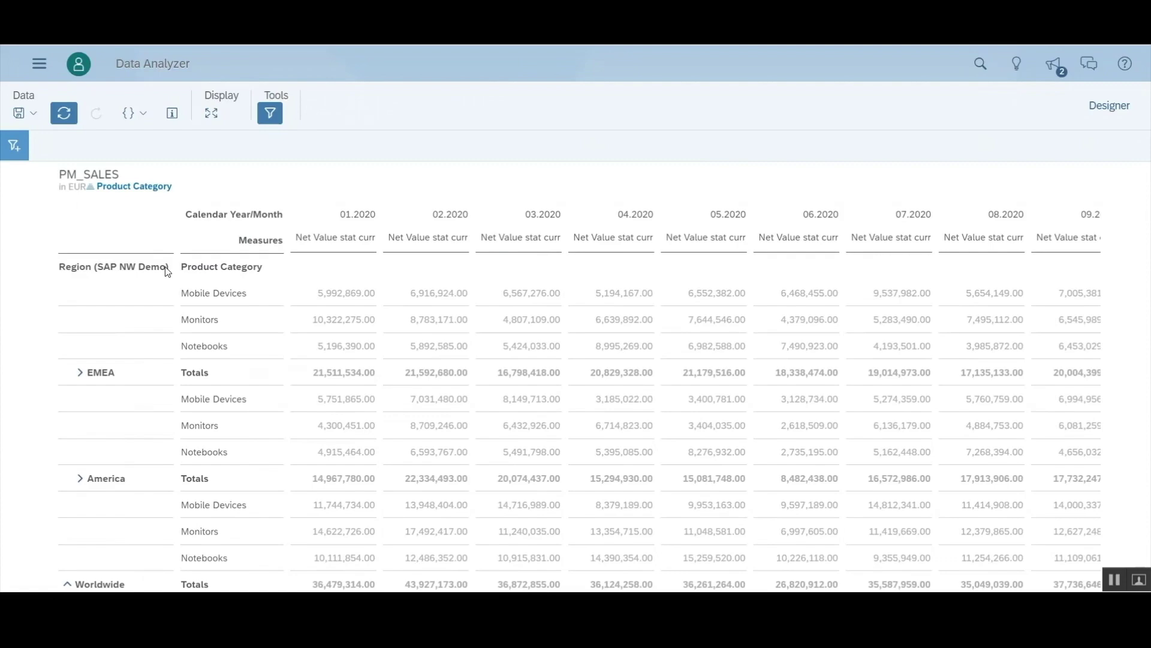
# Step: Save the table as a new insight named 'Net value per Region' in the my Insights folder
pyautogui.click(31, 112)
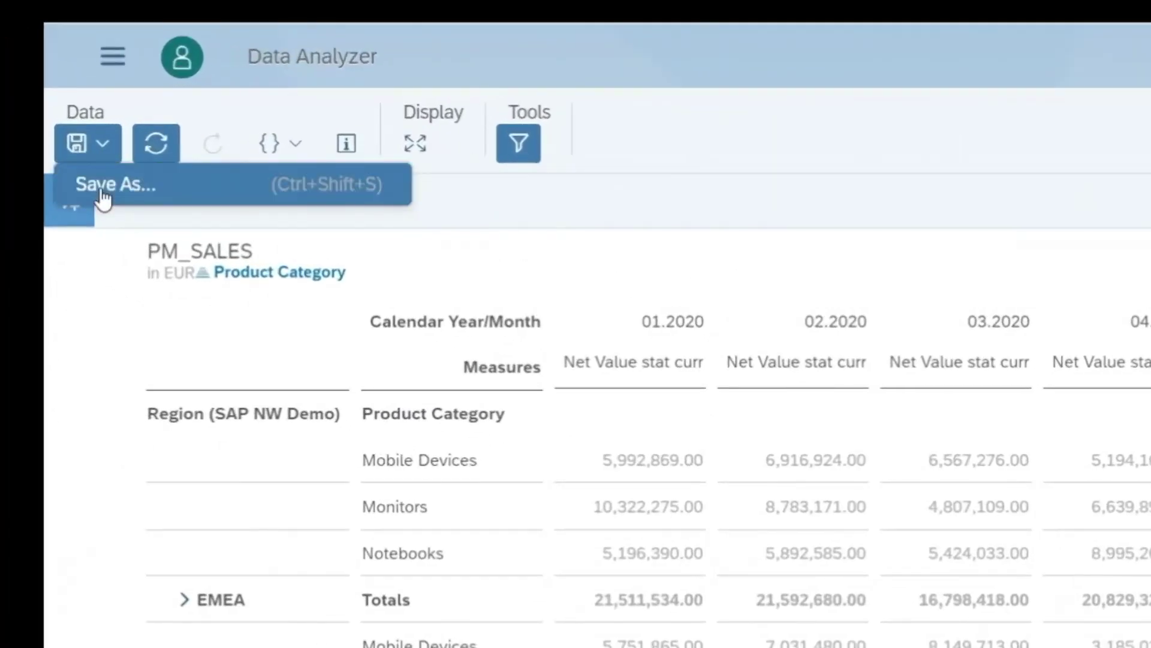
pyautogui.click(101, 193)
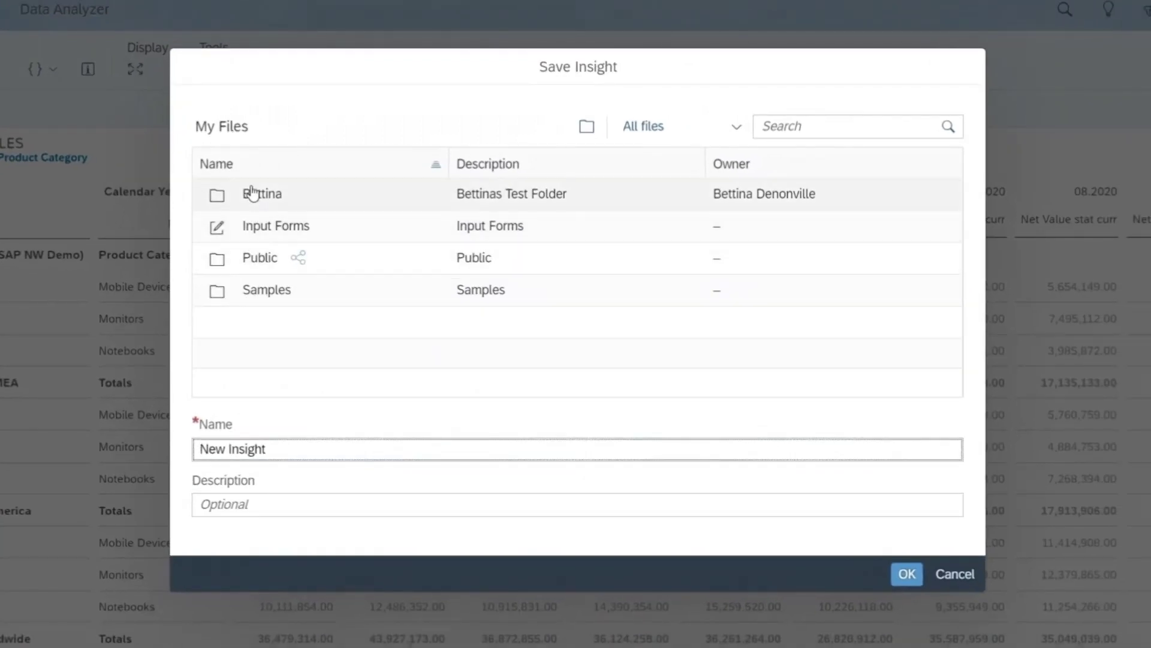
pyautogui.click(253, 198)
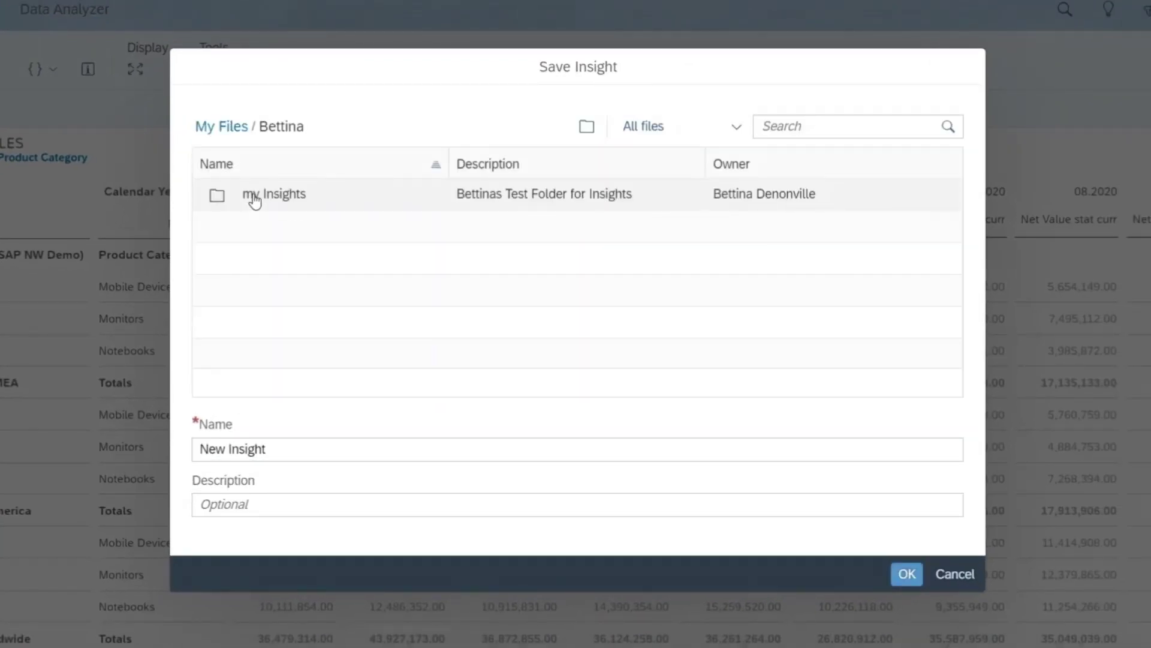
pyautogui.click(255, 200)
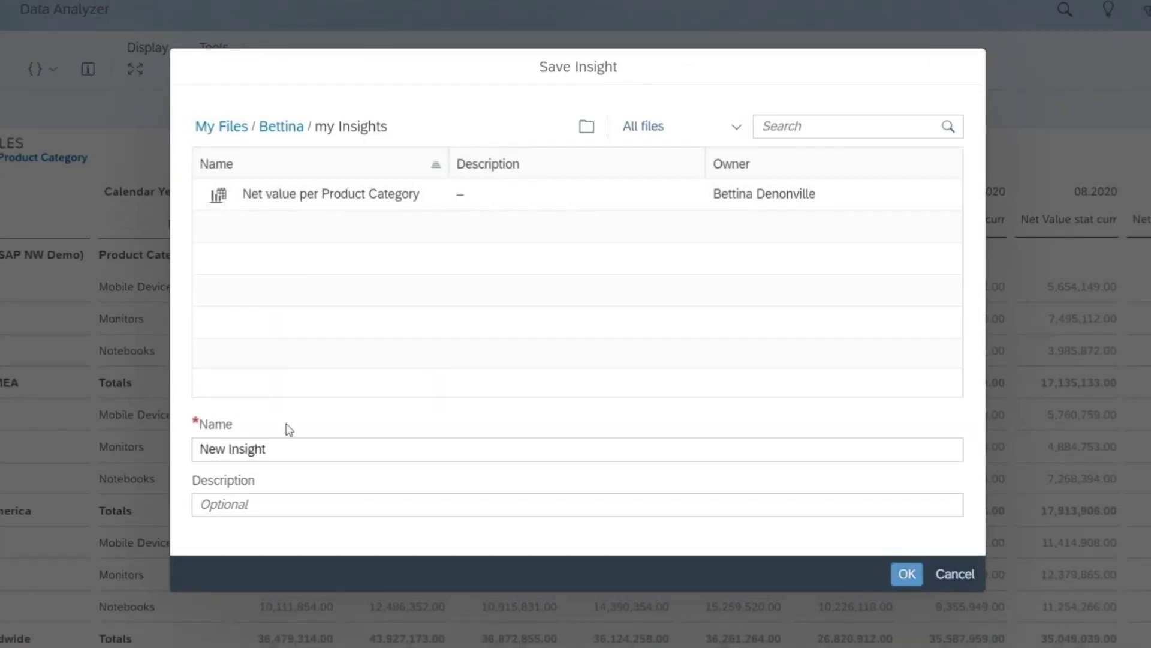
pyautogui.moveTo(285, 449); pyautogui.dragTo(159, 451)
pyautogui.write('Net value per Region')
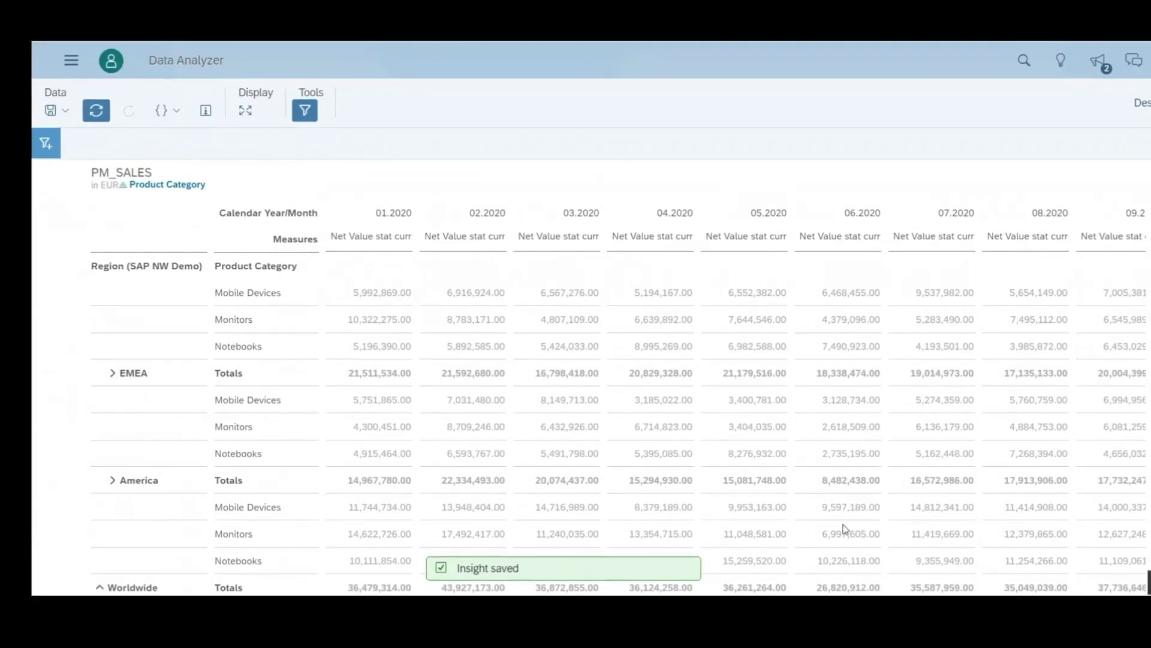
pyautogui.click(116, 56)
# Step: Find the Net value per Region in 2020 insight under Files > my Insights and share it
pyautogui.click(128, 174)
pyautogui.click(279, 178)
pyautogui.click(181, 183)
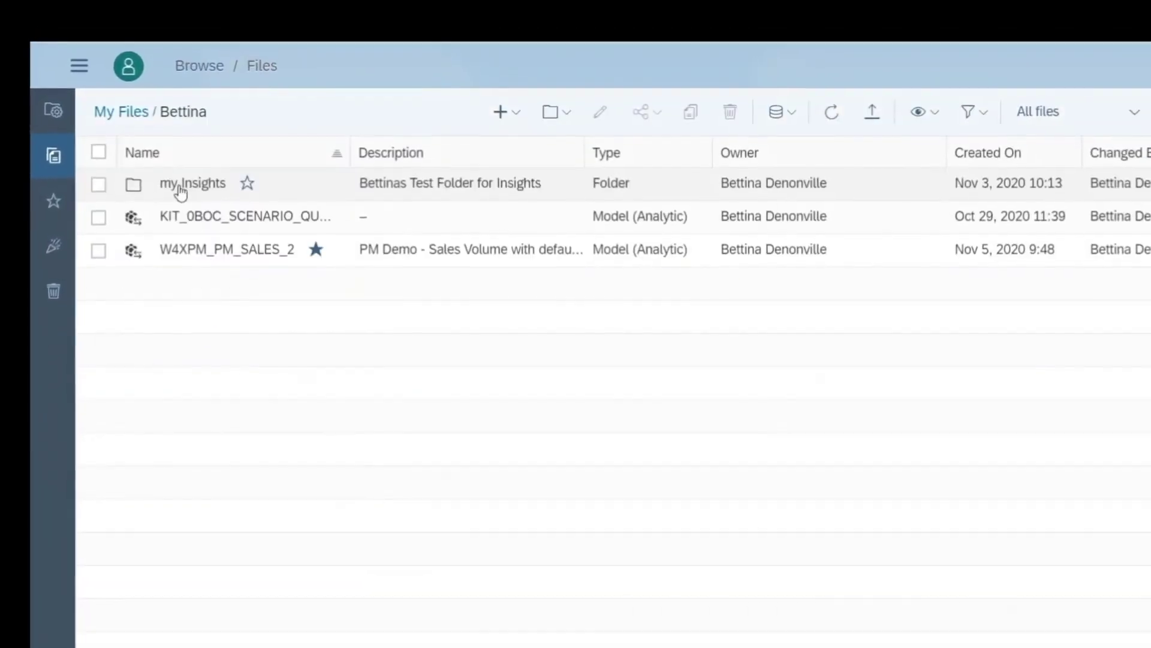
pyautogui.click(178, 186)
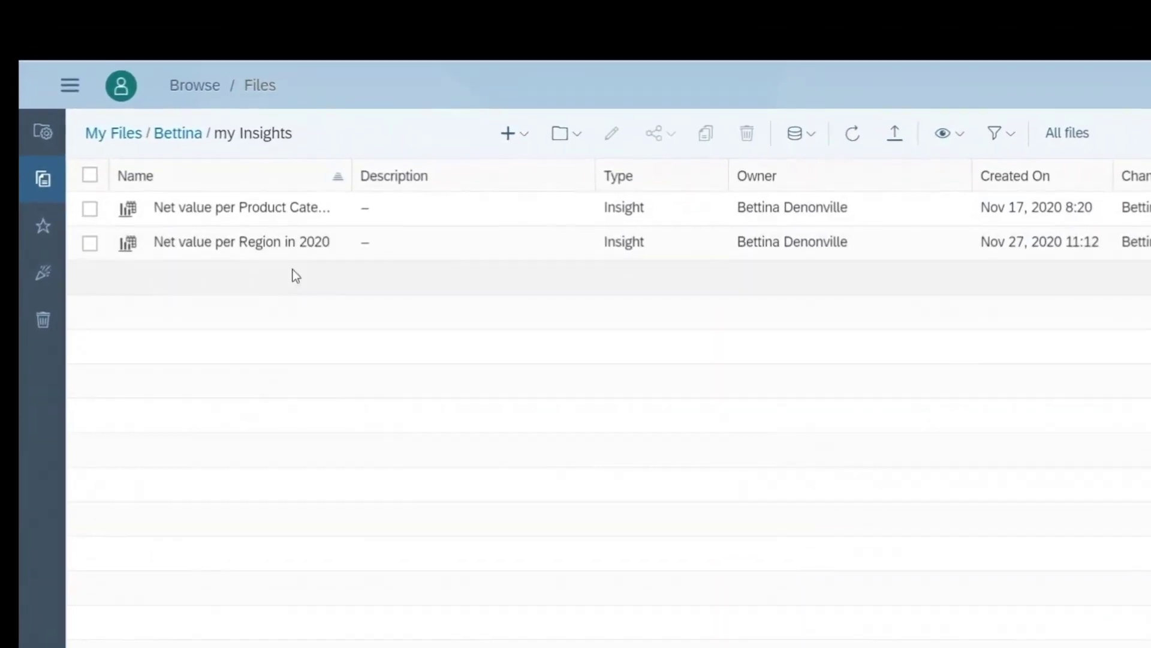
pyautogui.click(92, 236)
pyautogui.click(665, 150)
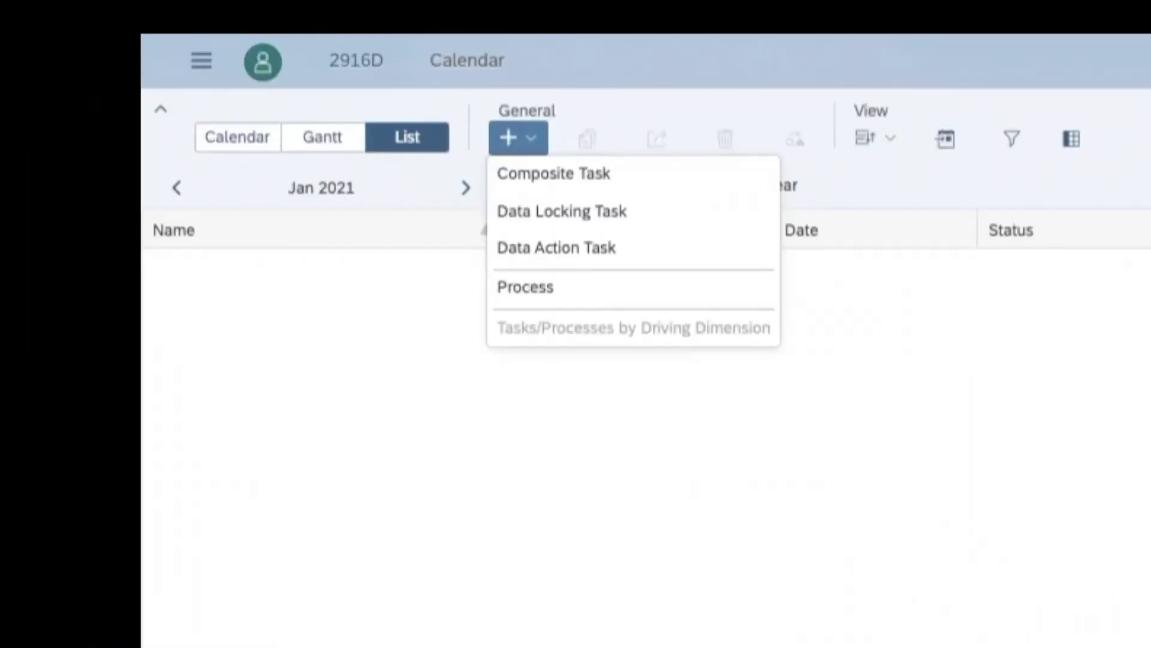
# Step: Create composite task Q1 - Sales Forecast, starting Jan 12, 2021 15:00 and due Jan 29, 2021 16:00
pyautogui.press('Return')
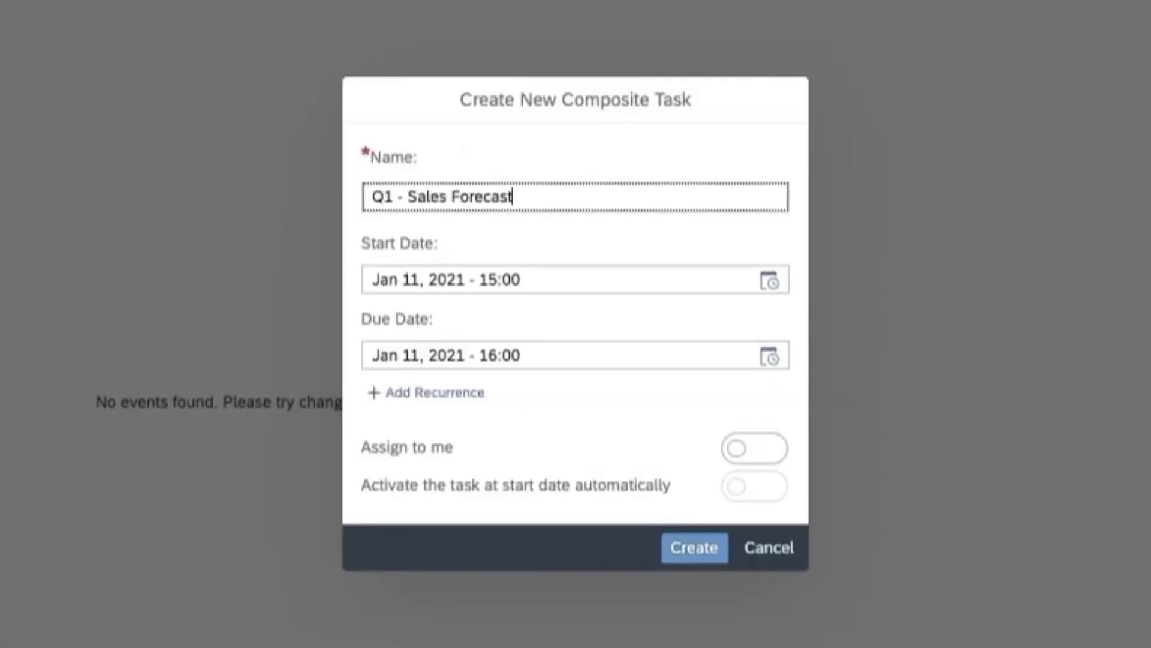
pyautogui.press('Tab')
pyautogui.press('F4')
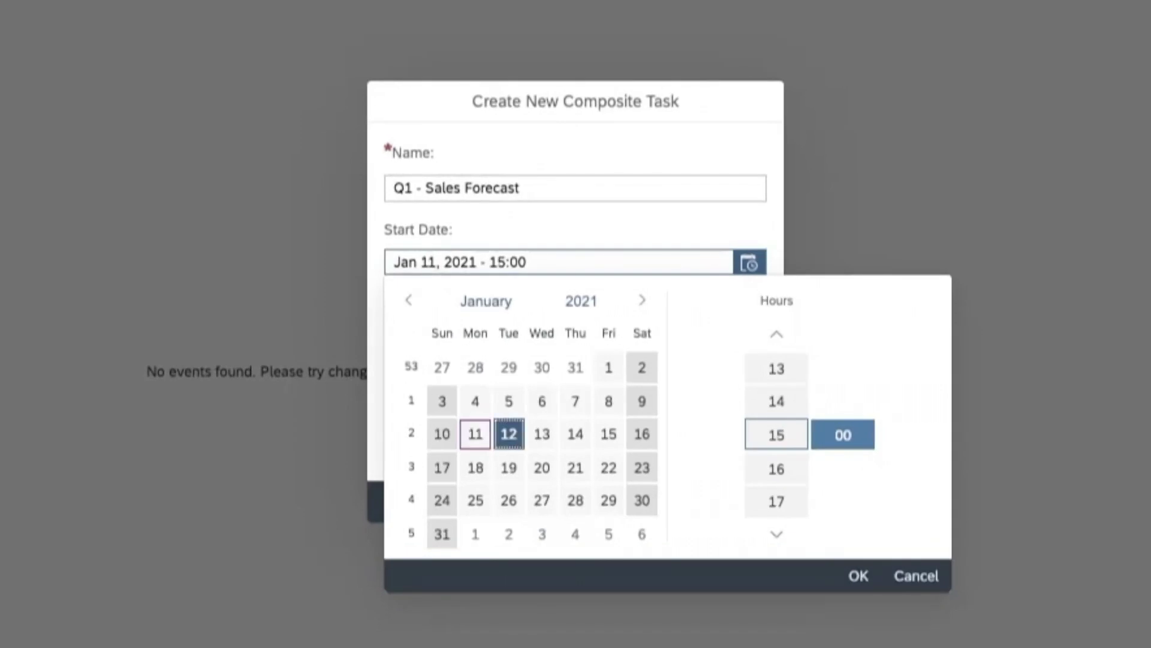
pyautogui.press('Return')
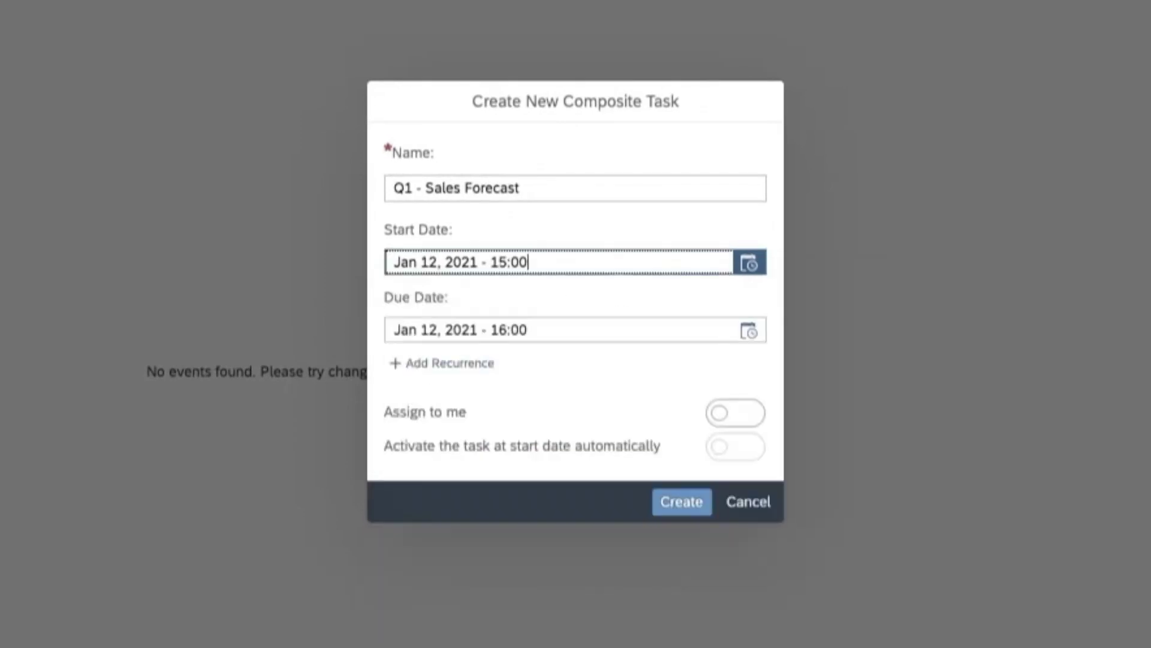
pyautogui.press('F4')
pyautogui.press('Down')
pyautogui.press('Down')
pyautogui.press('Right')
pyautogui.press('Right')
pyautogui.press('Right')
pyautogui.press('Return')
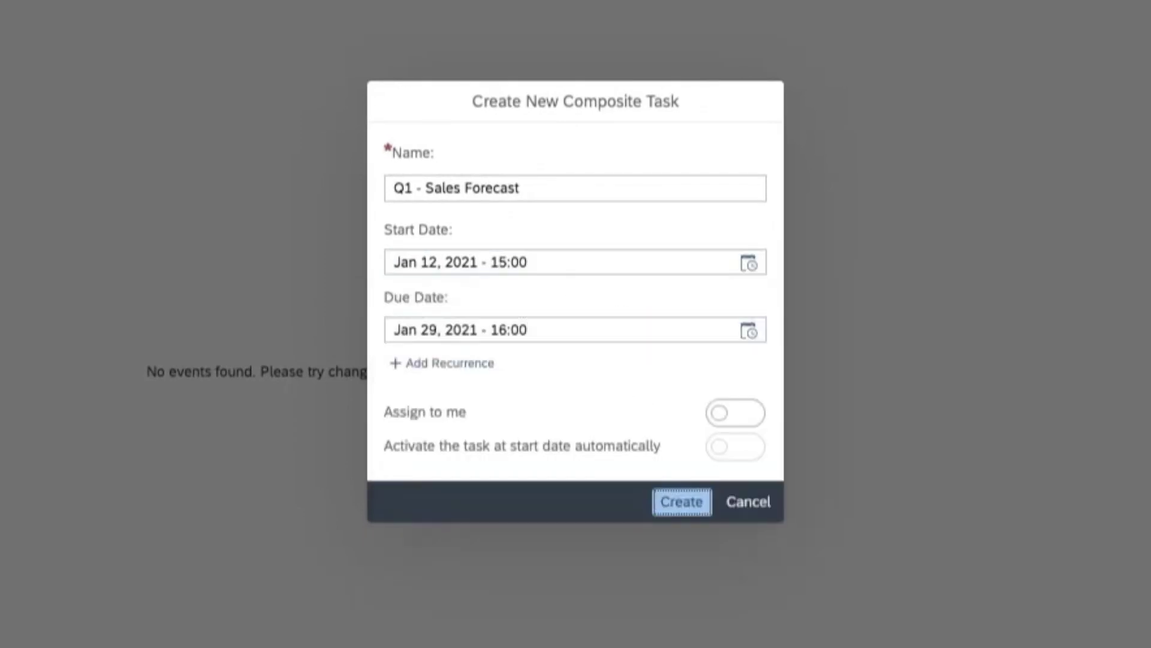
pyautogui.press('Return')
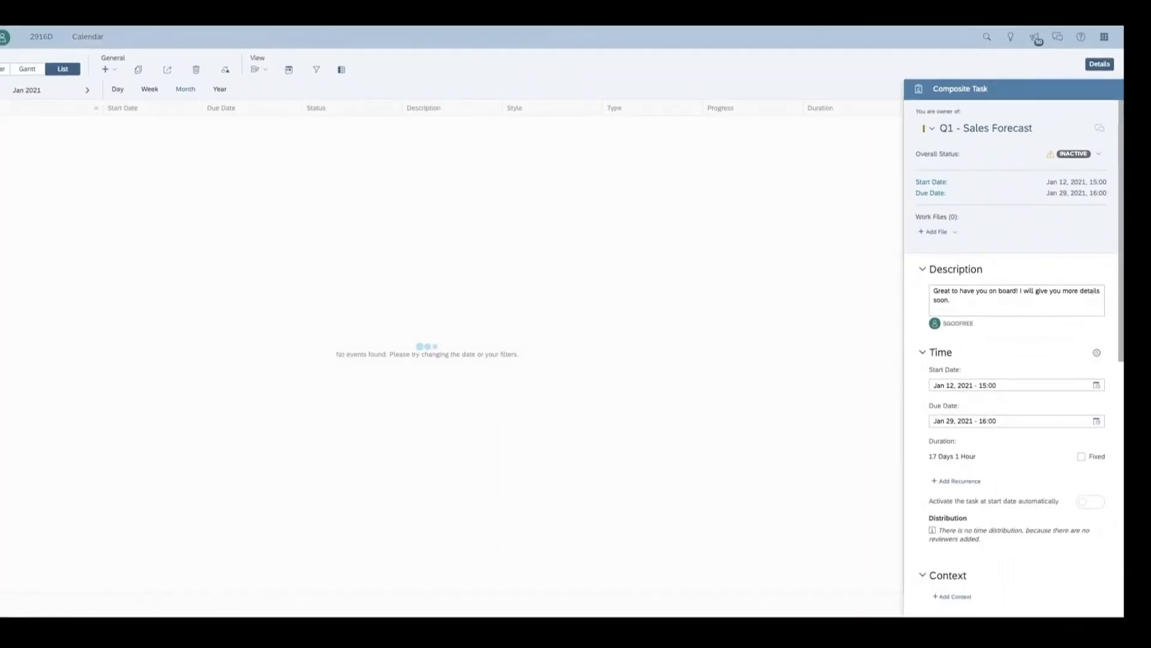
pyautogui.scroll(-6, 1013, 360)
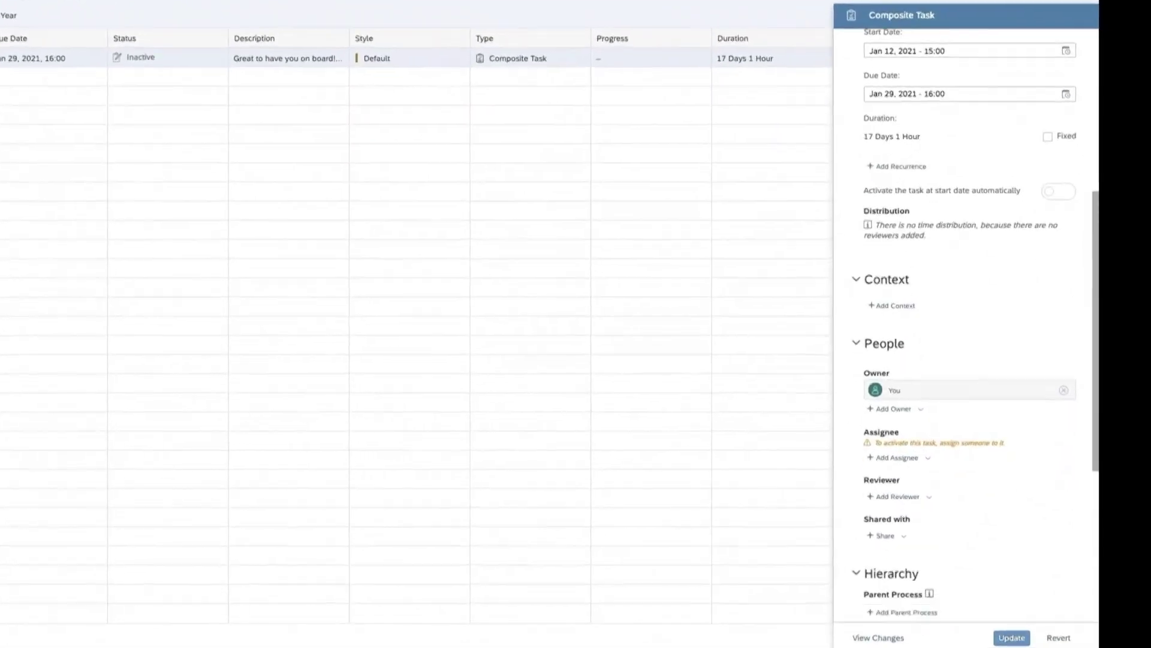
# Step: Pick a team member as the task's assignee and acknowledge the Add Multiple Assignees notice
pyautogui.click(837, 338)
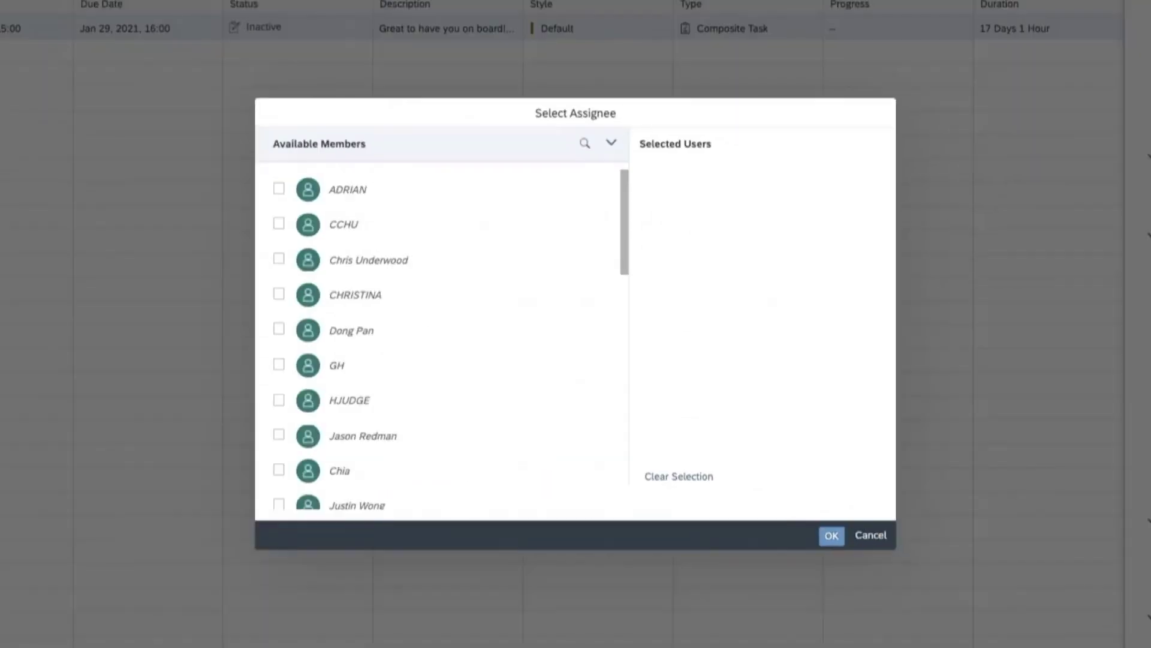
pyautogui.press('Up')
pyautogui.press('Up')
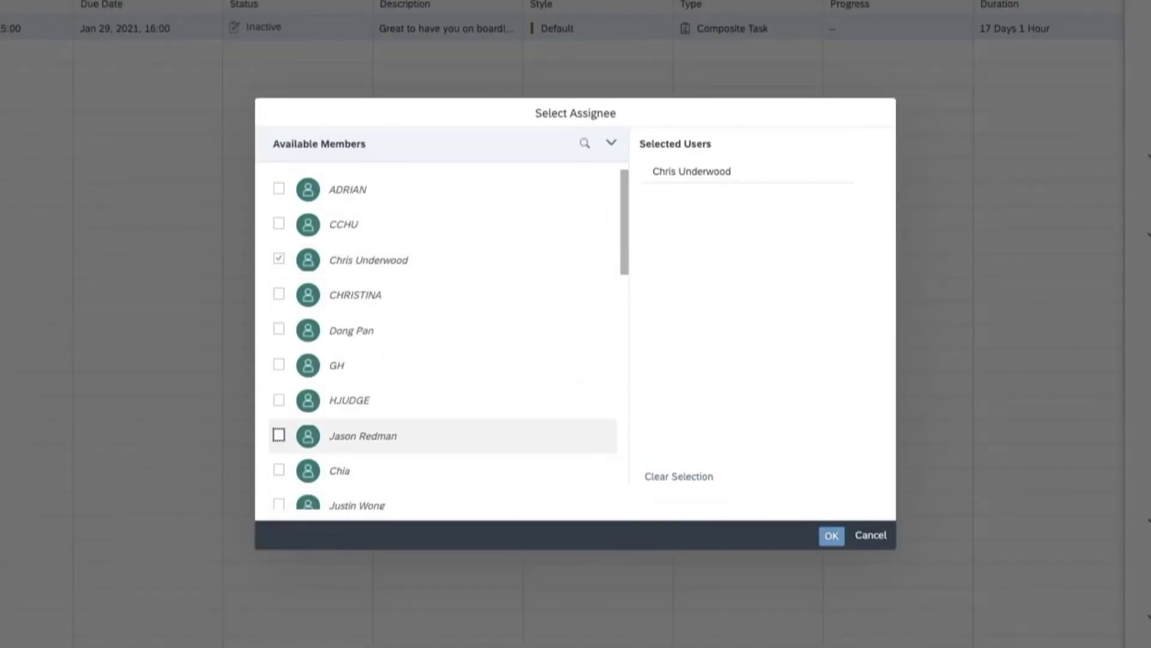
pyautogui.press('Return')
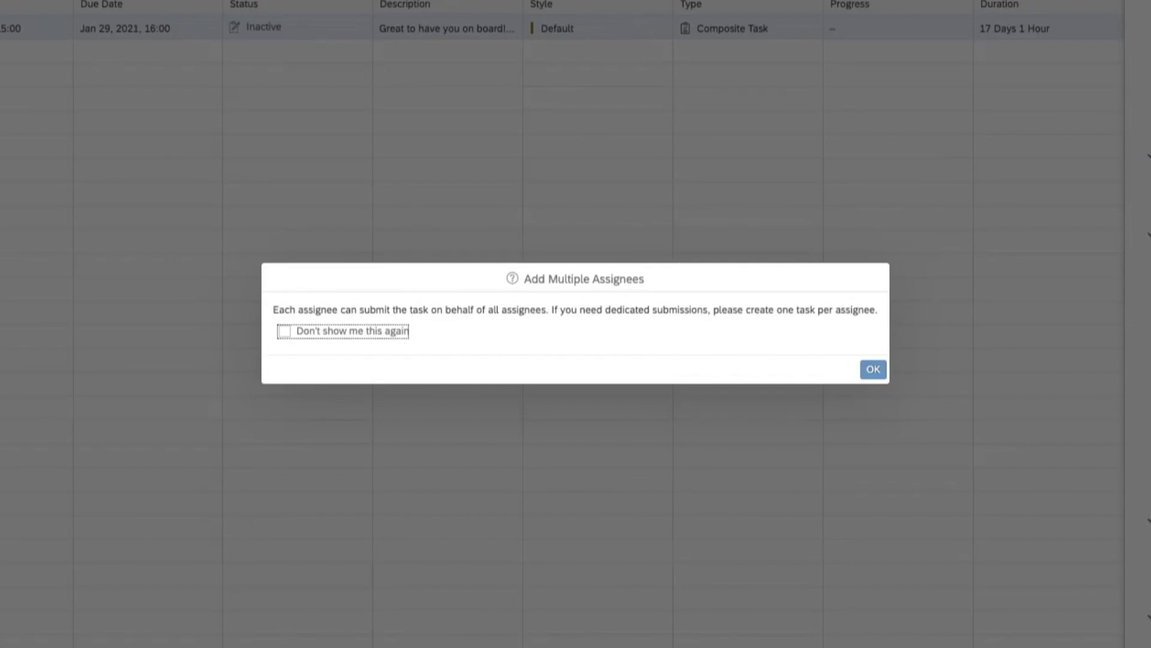
pyautogui.press('Return')
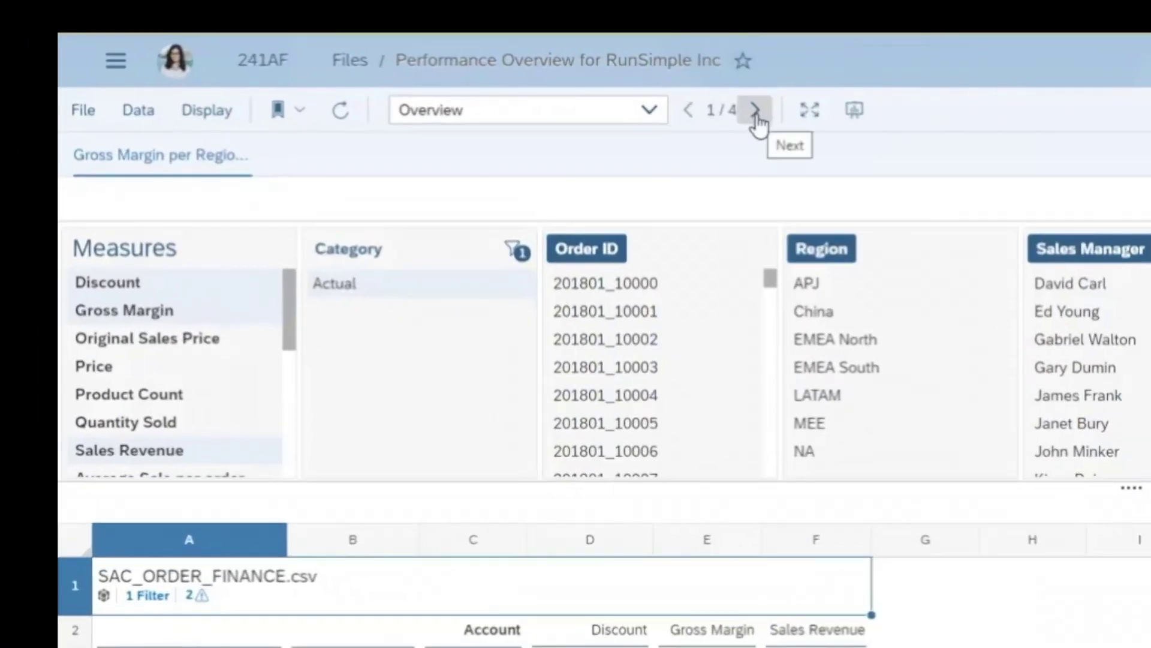
# Step: Page forward to the story's second page and back to the Overview page
pyautogui.click(757, 119)
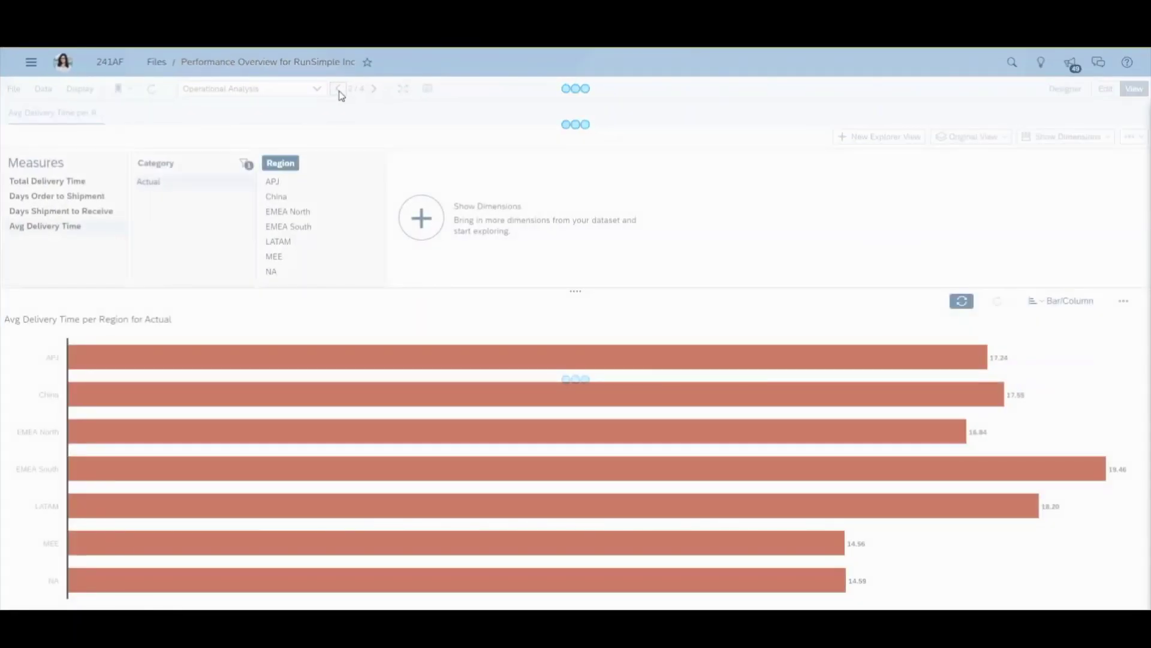
pyautogui.click(593, 143)
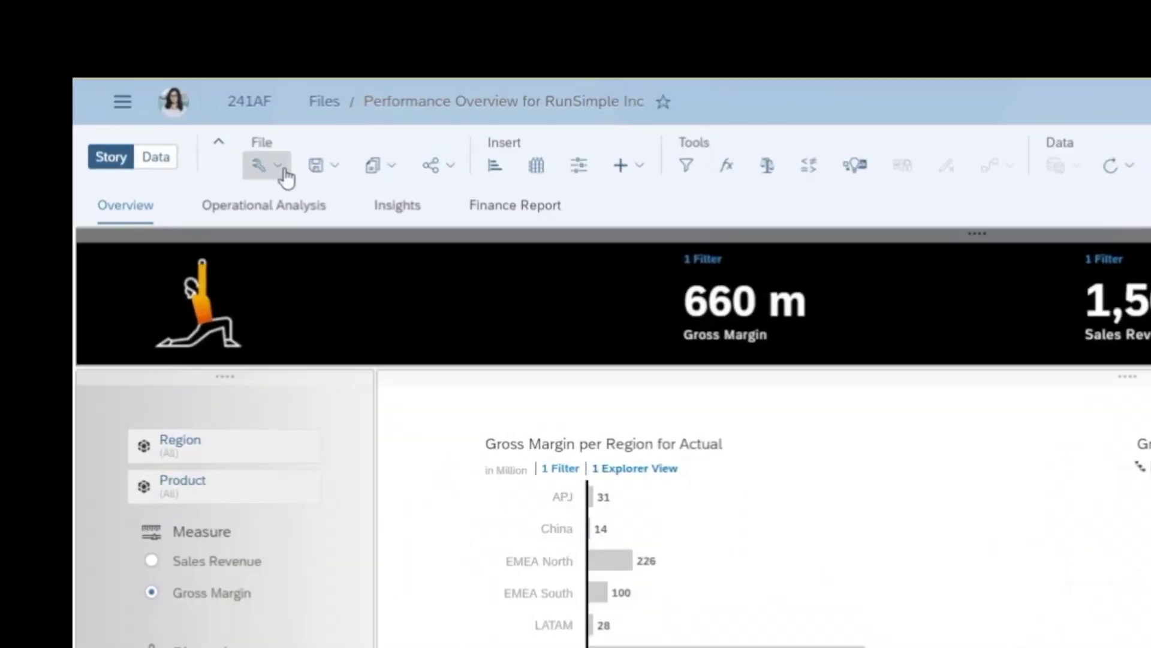
# Step: Save the story details with Explorer as the default viewing mode
pyautogui.click(116, 101)
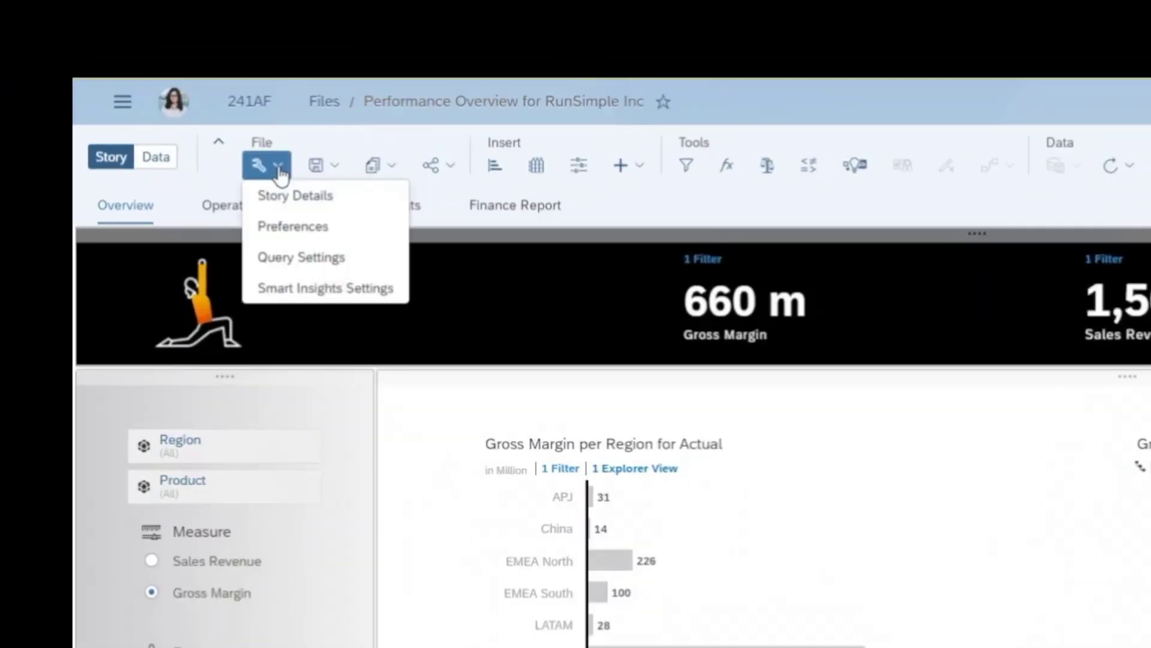
pyautogui.click(142, 123)
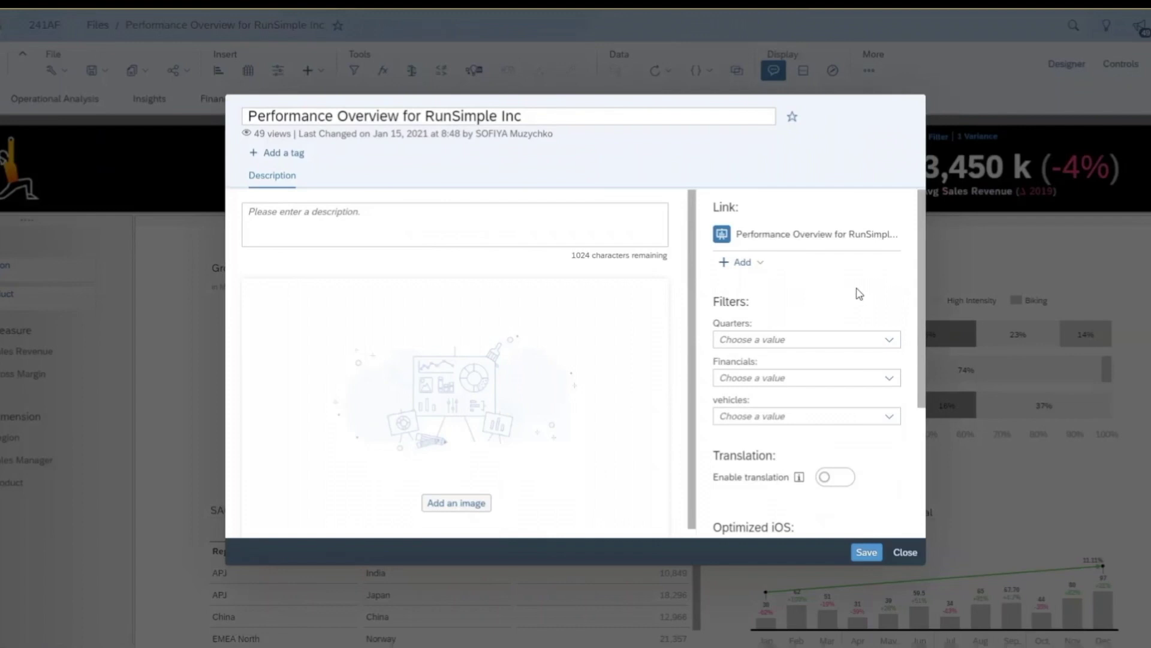
pyautogui.scroll(-3, 859, 293)
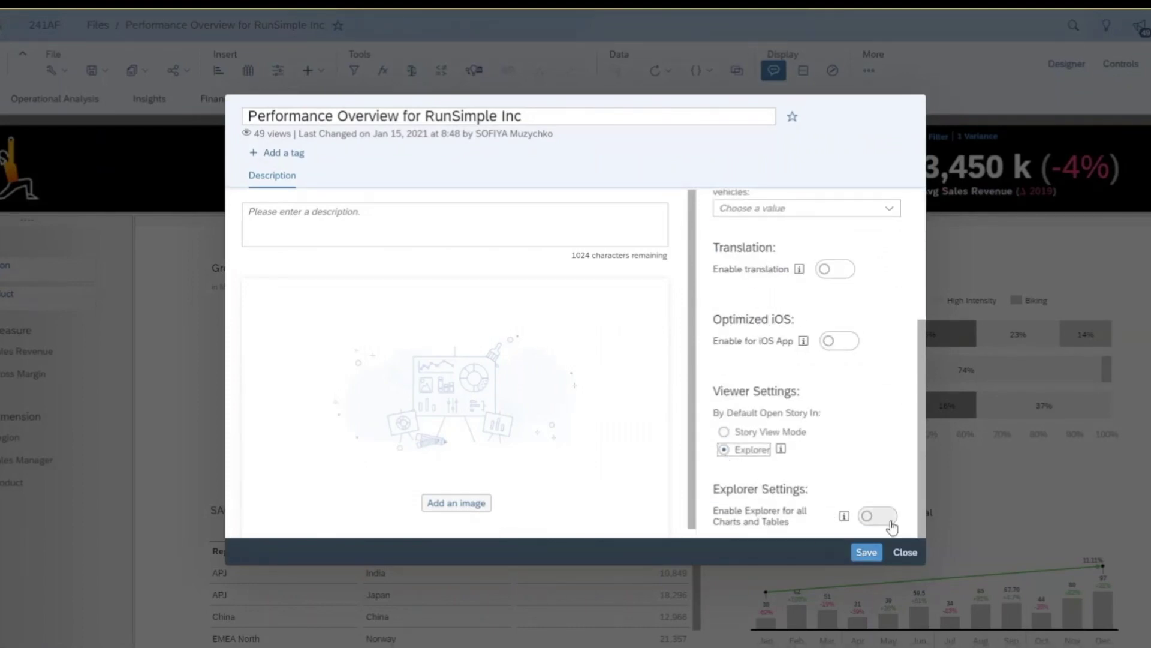
pyautogui.click(866, 552)
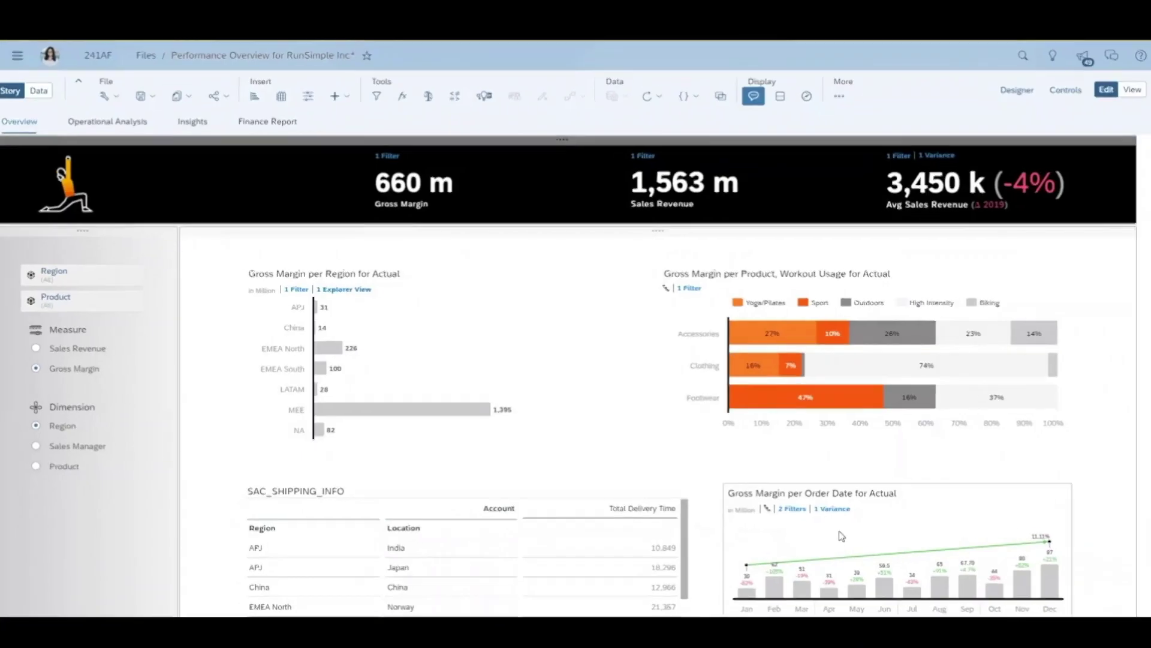
pyautogui.click(157, 102)
pyautogui.click(162, 115)
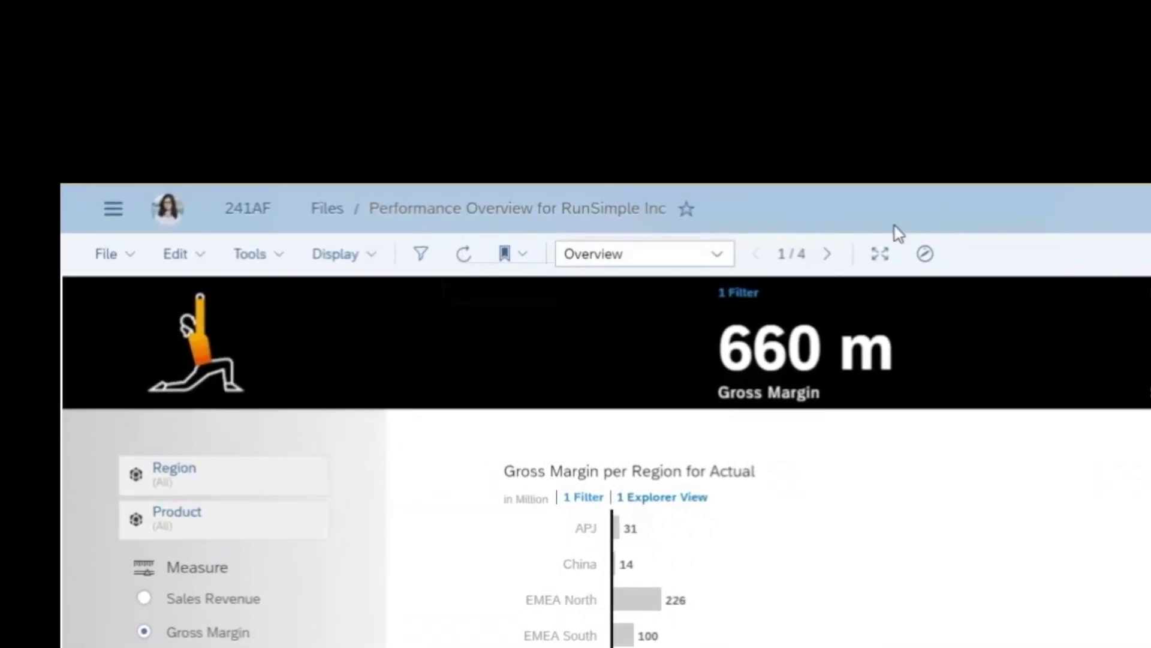
# Step: Return to the Overview page from the page list and turn on Display > Tab Bar
pyautogui.click(842, 254)
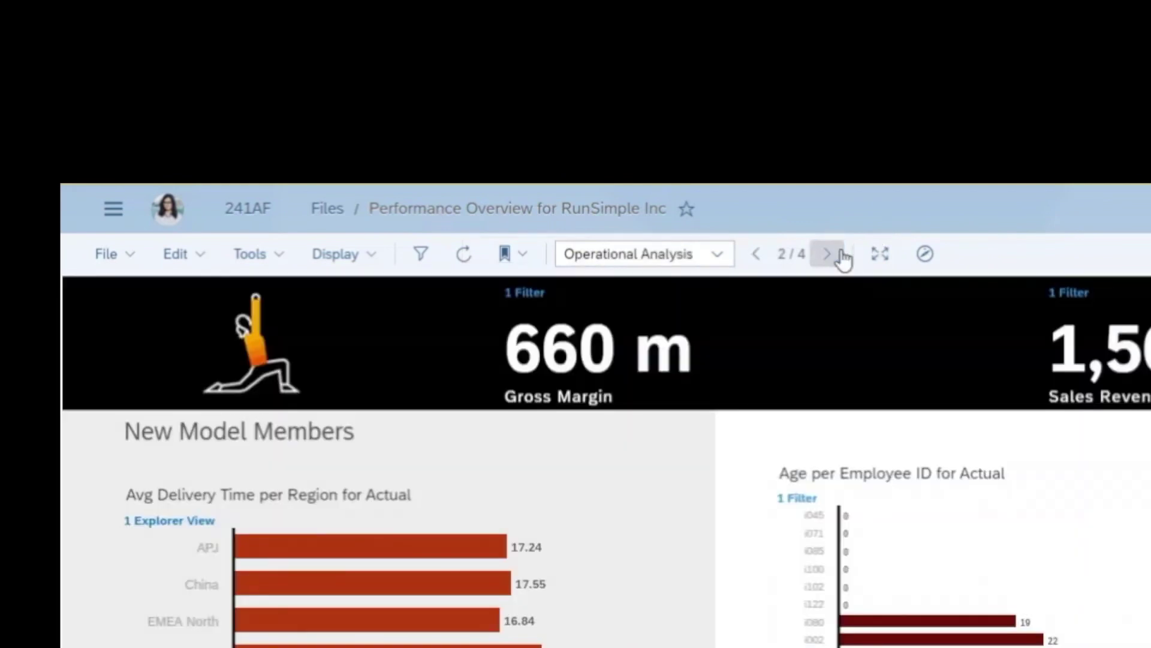
pyautogui.click(718, 254)
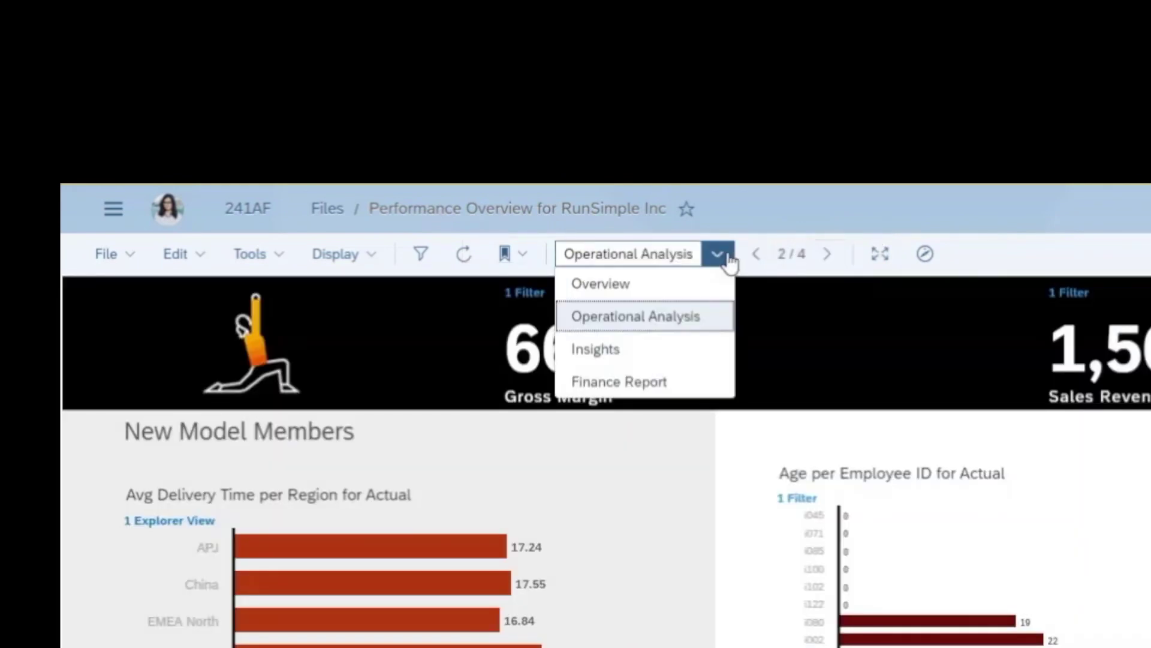
pyautogui.click(691, 286)
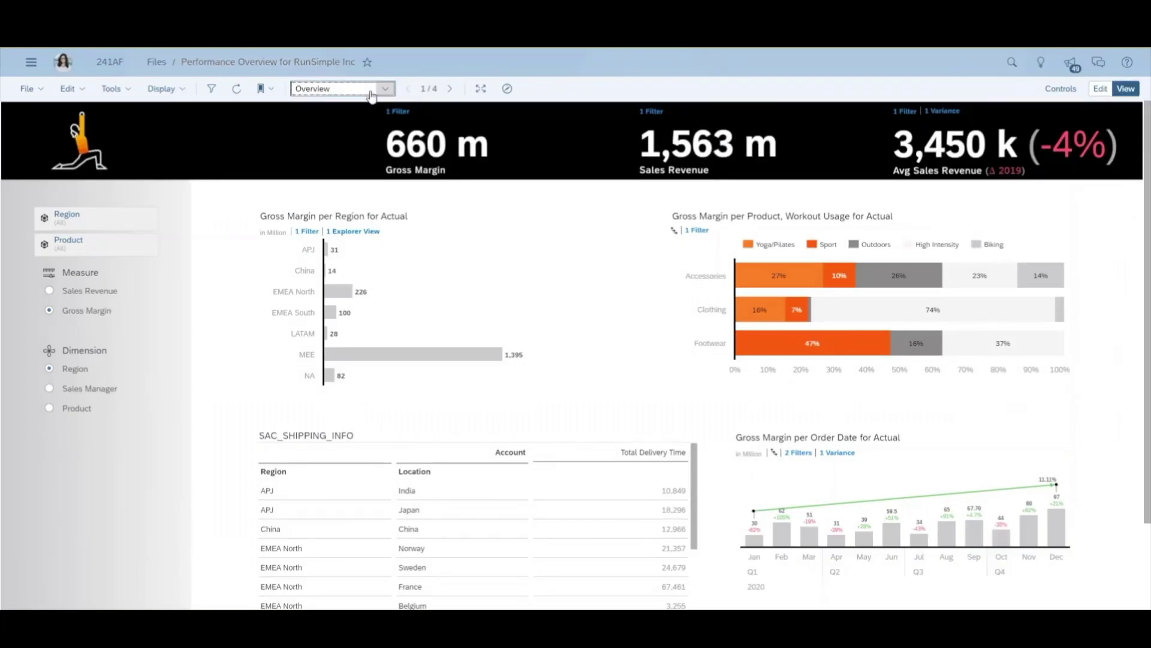
pyautogui.click(180, 96)
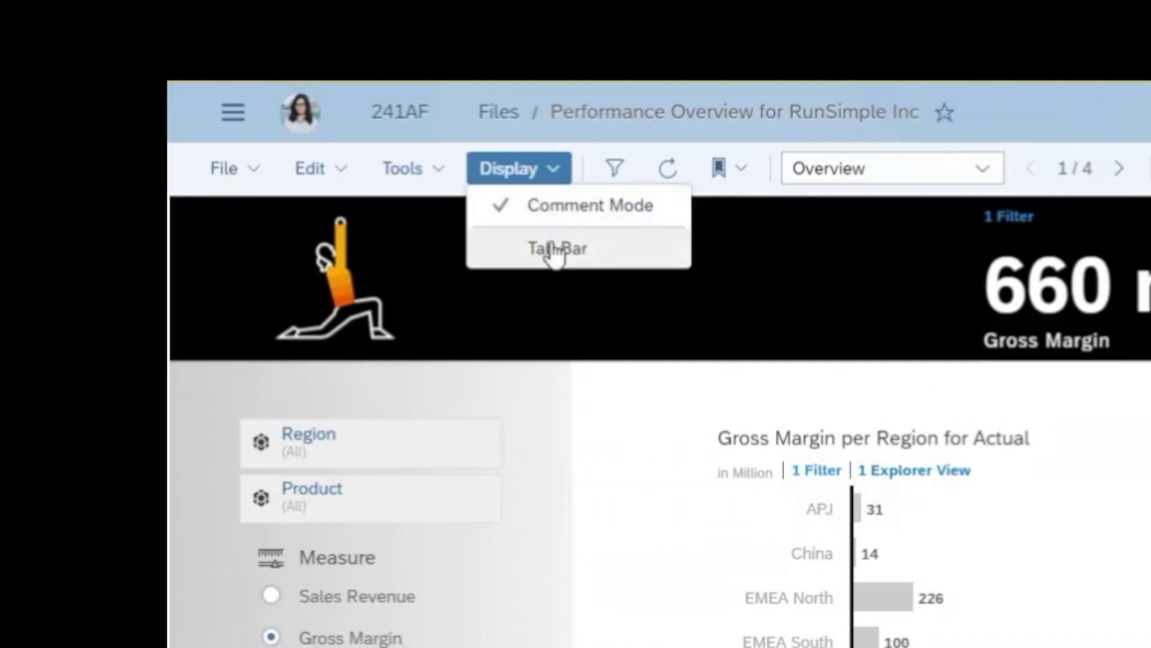
pyautogui.click(554, 249)
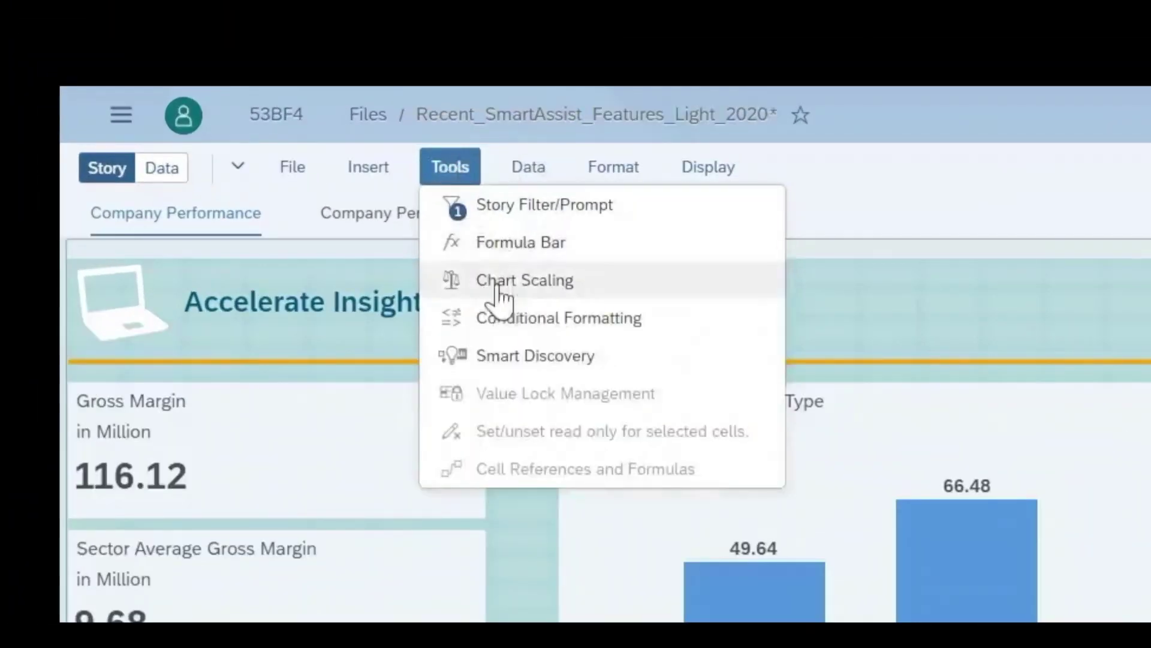
# Step: Launch Smart Discovery from the Tools menu of the Recent_SmartAssist_Features_Light_2020 story
pyautogui.click(511, 360)
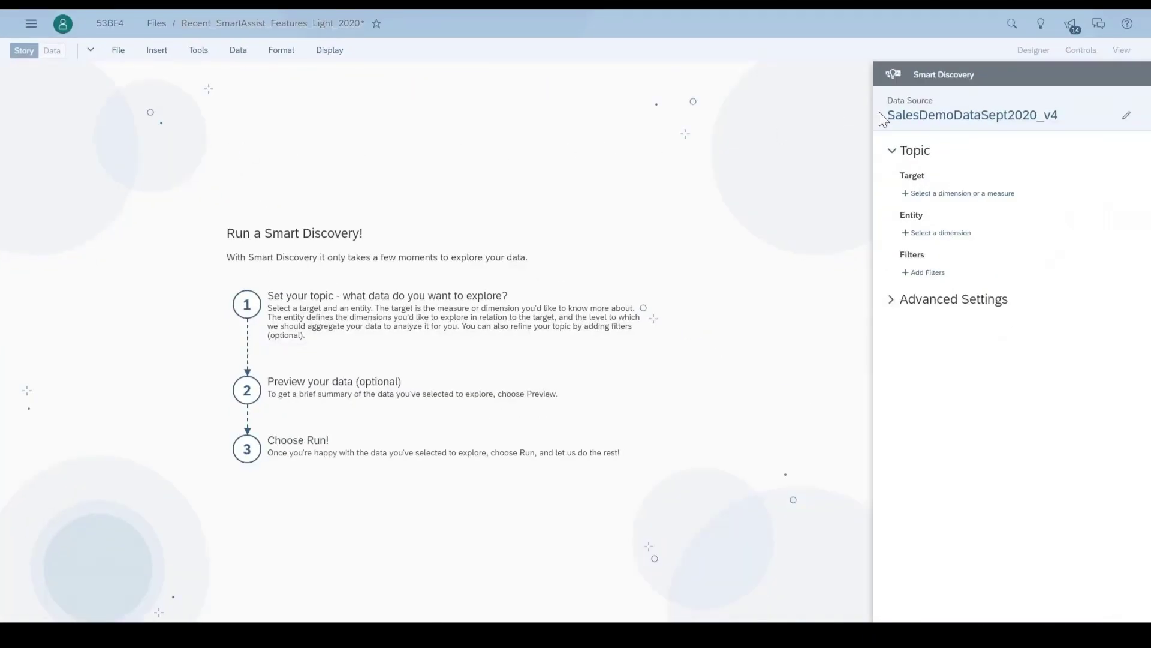
# Step: Target Gross_Margin with Customer Name as entity and preview: 1,830 customers, 235.79 Million
pyautogui.click(900, 192)
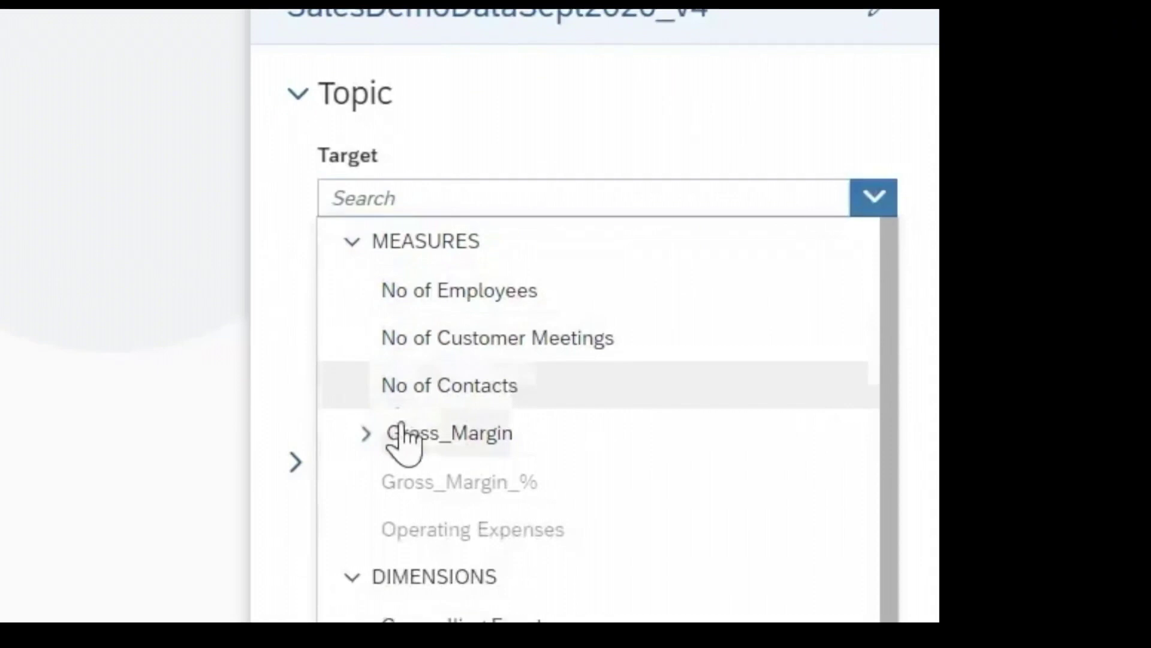
pyautogui.click(405, 434)
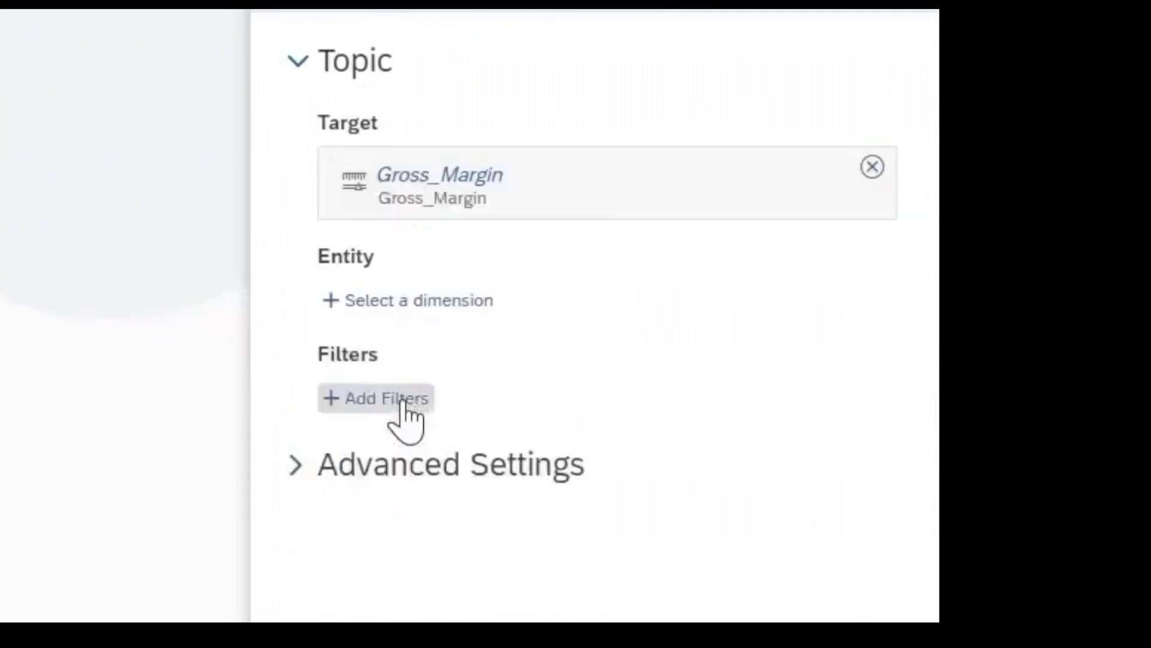
pyautogui.click(341, 303)
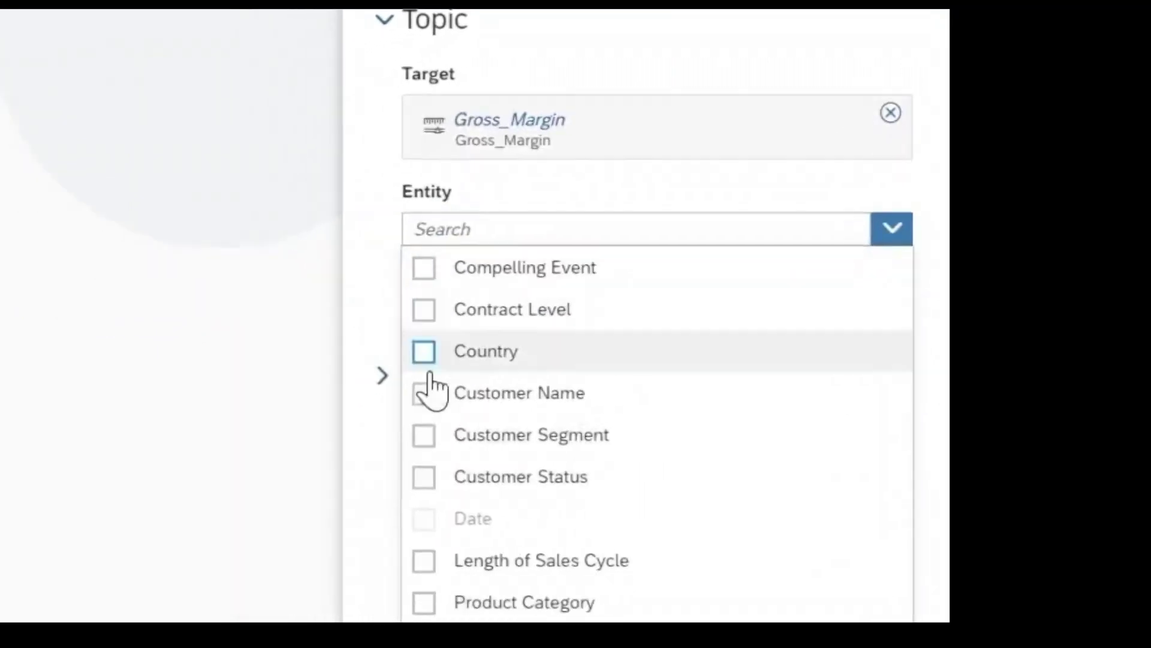
pyautogui.click(448, 367)
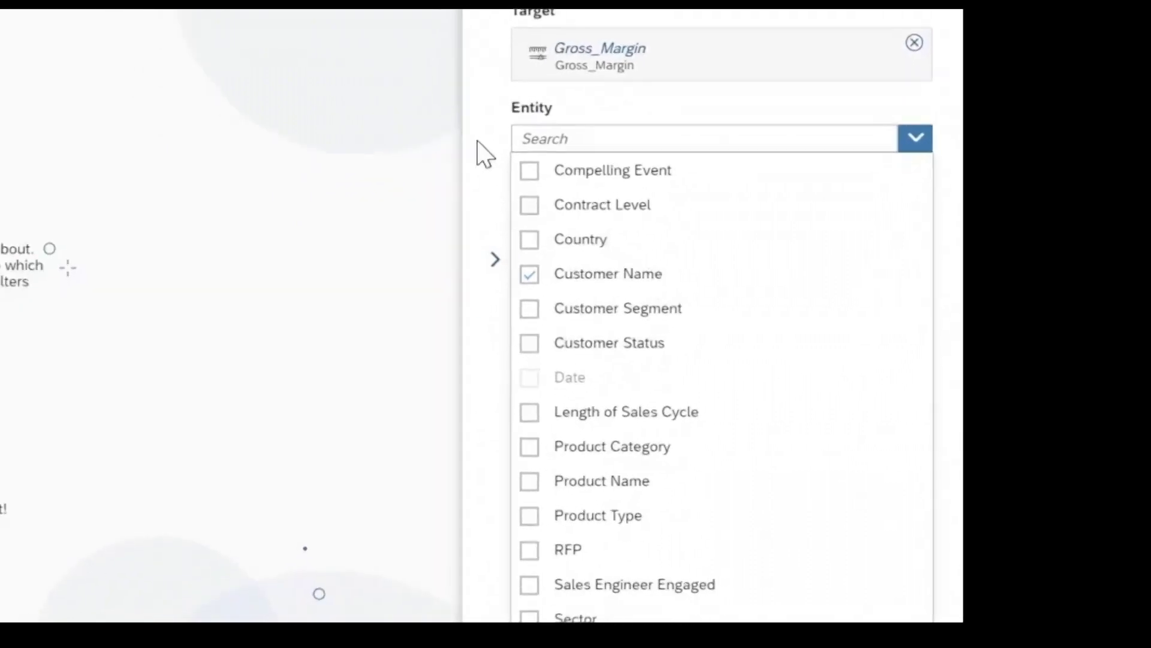
pyautogui.click(488, 154)
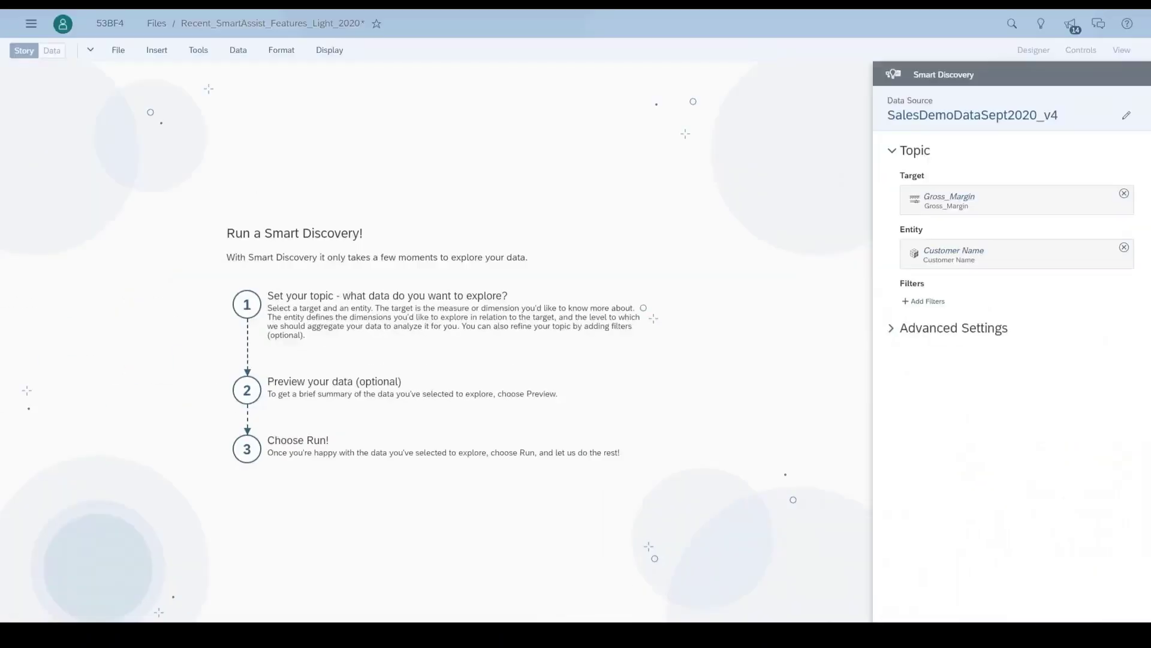
pyautogui.click(860, 401)
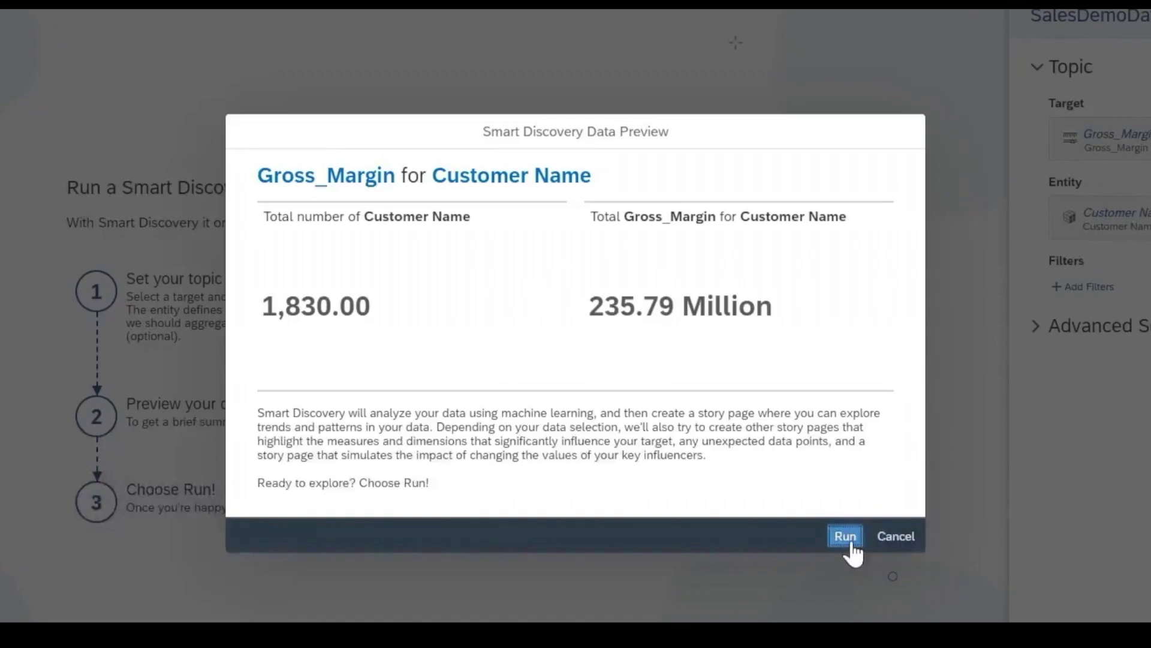
# Step: Run the Gross_Margin by Customer Name discovery from the Data Preview
pyautogui.click(846, 535)
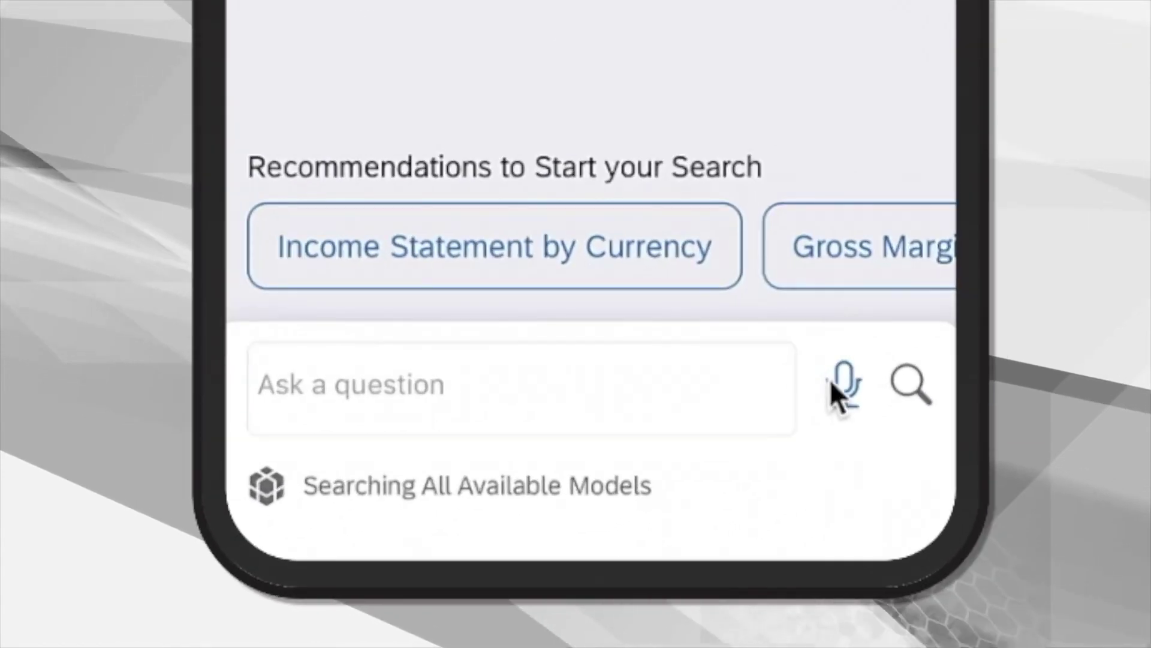
# Step: Ask by voice to show gross margin by location and check the 4 other model results
pyautogui.click(843, 381)
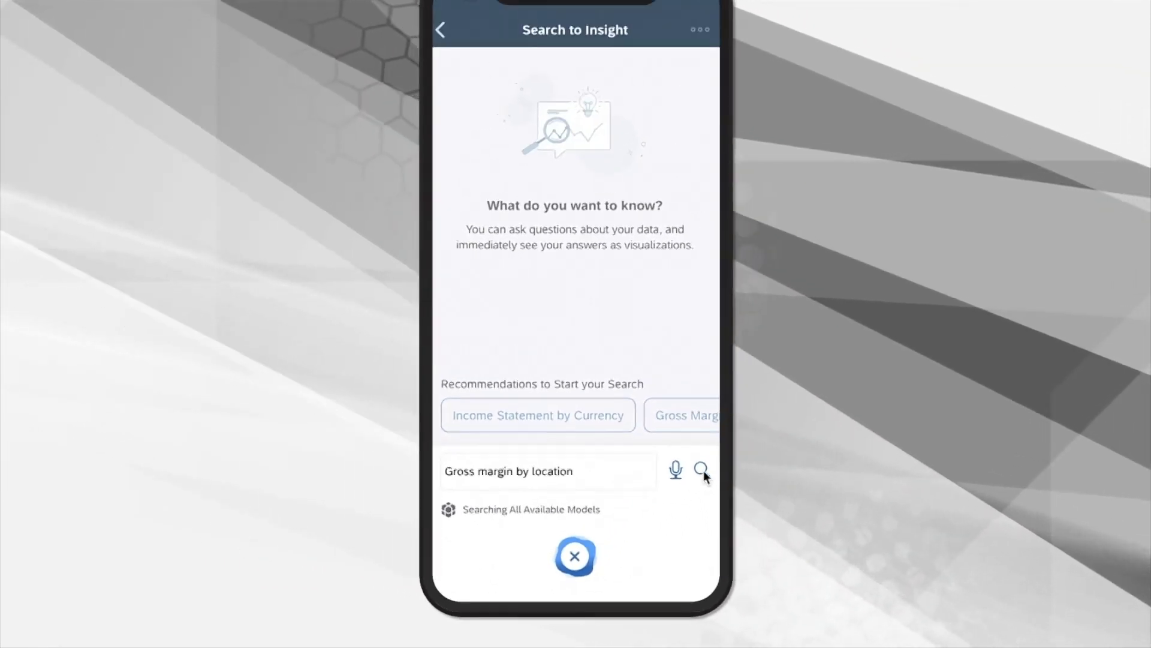
pyautogui.click(702, 469)
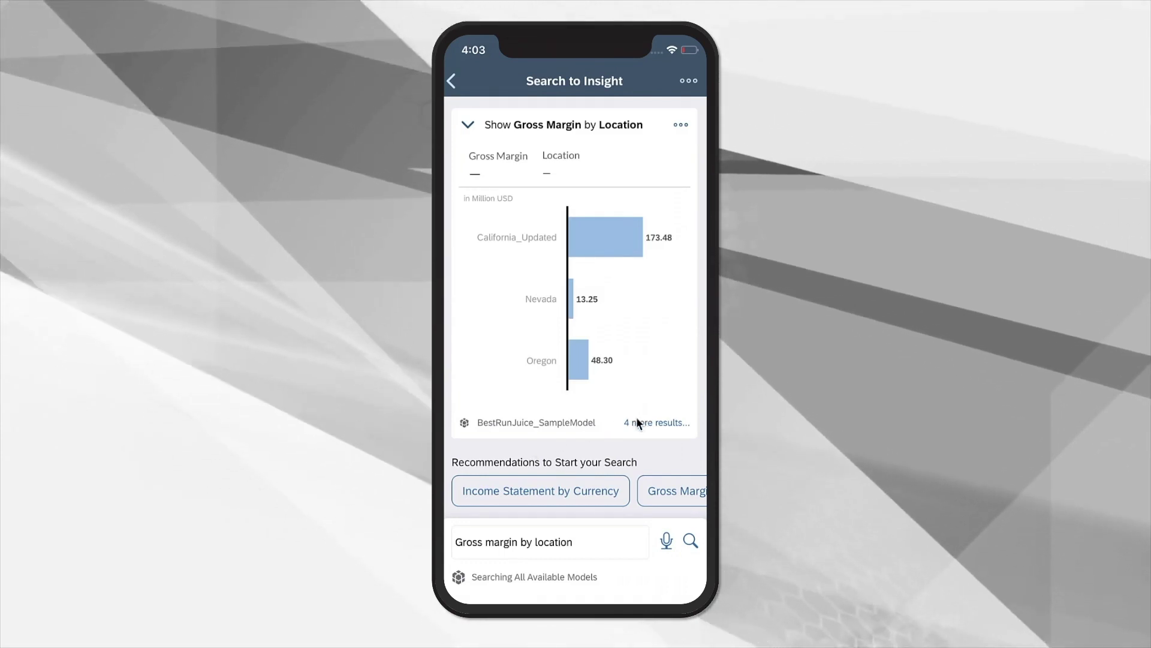
pyautogui.click(642, 423)
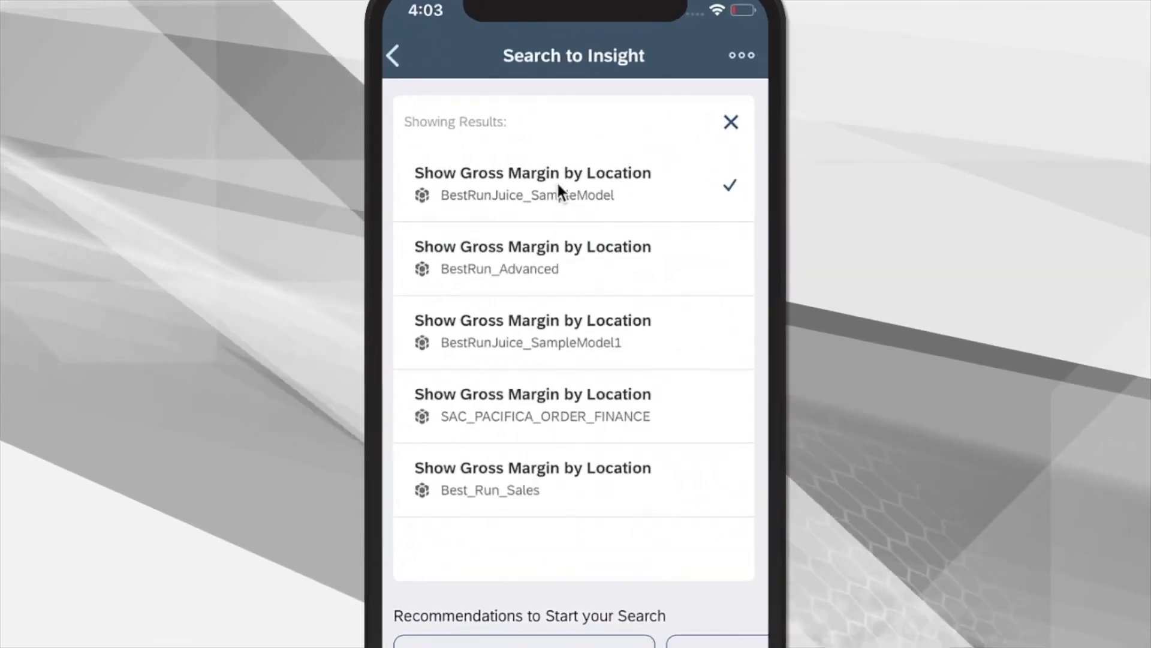
pyautogui.click(733, 123)
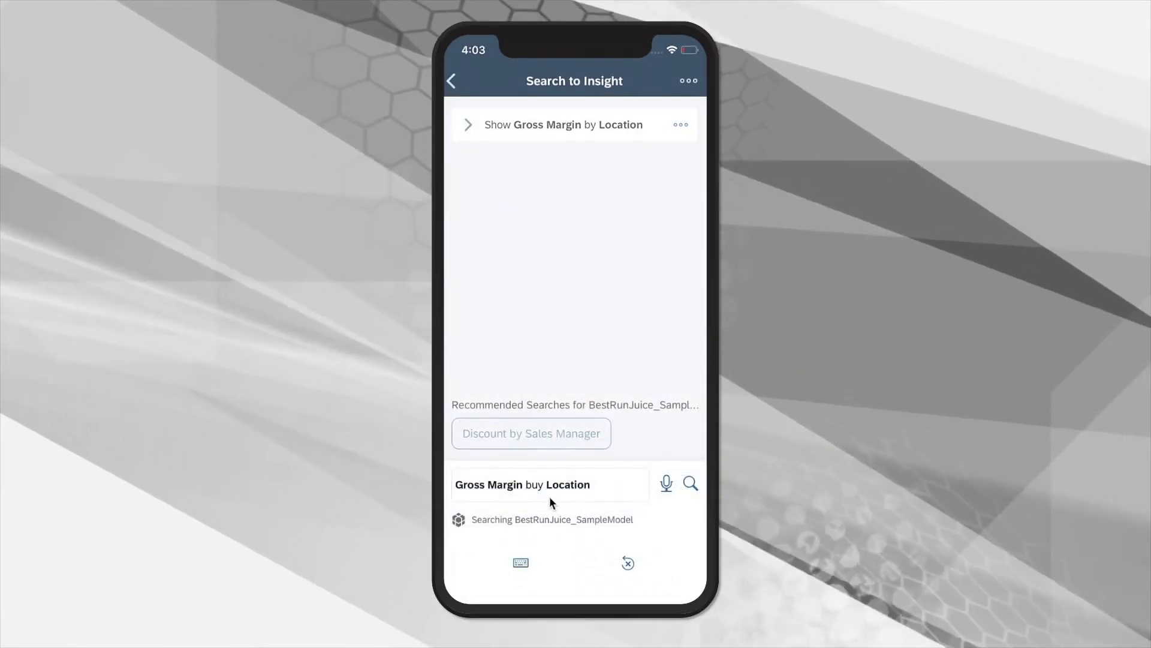
# Step: Edit the typed query, deleting the stray 'u' so 'buy' reads 'by'
pyautogui.click(521, 562)
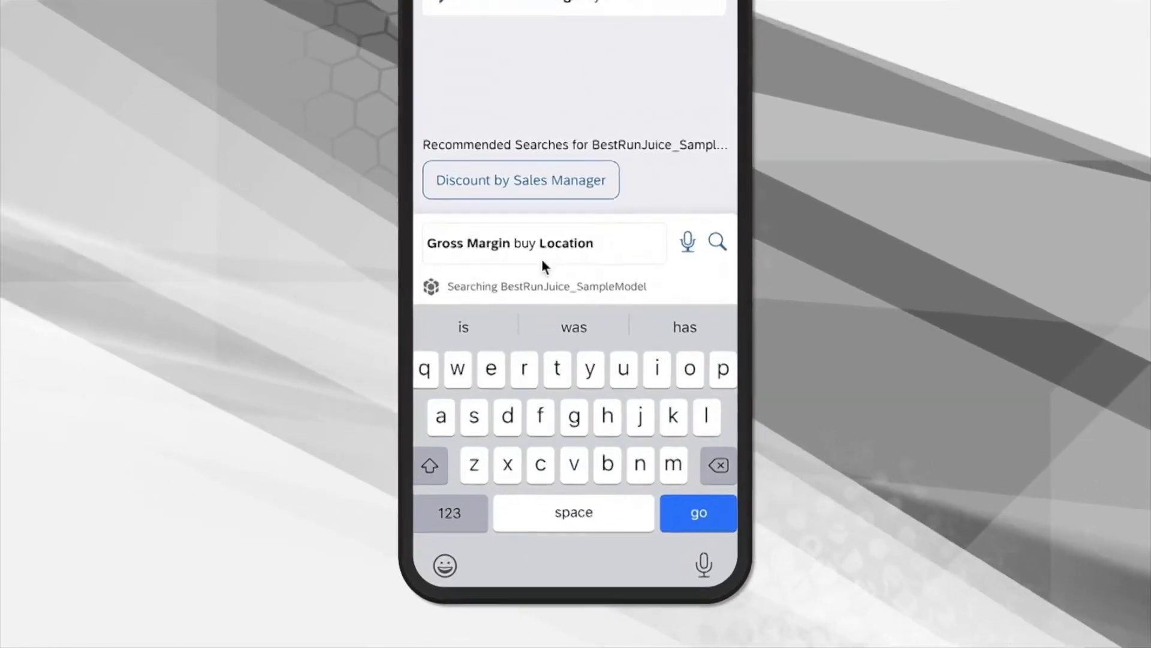
pyautogui.click(528, 244)
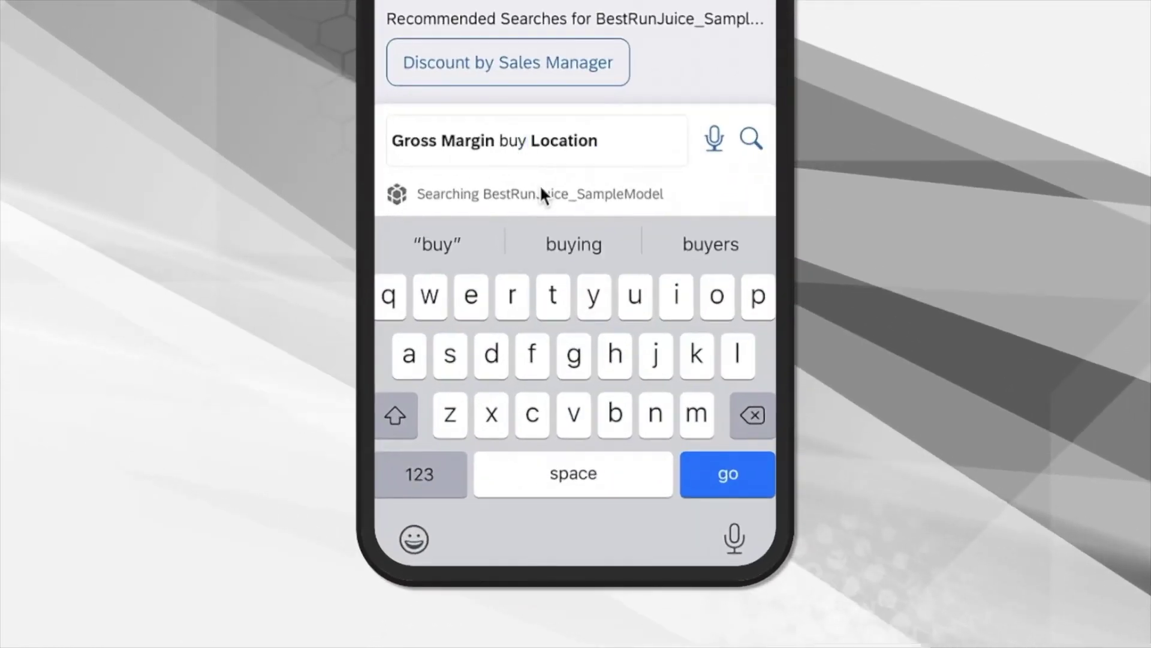
pyautogui.press('Left')
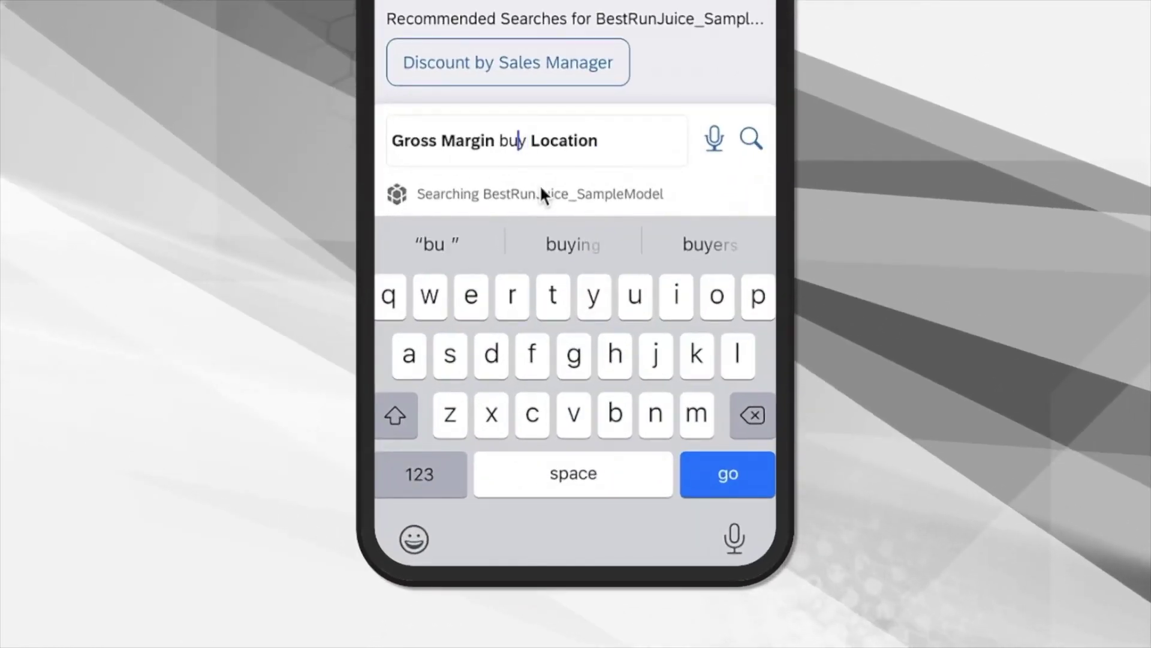
pyautogui.press('BackSpace')
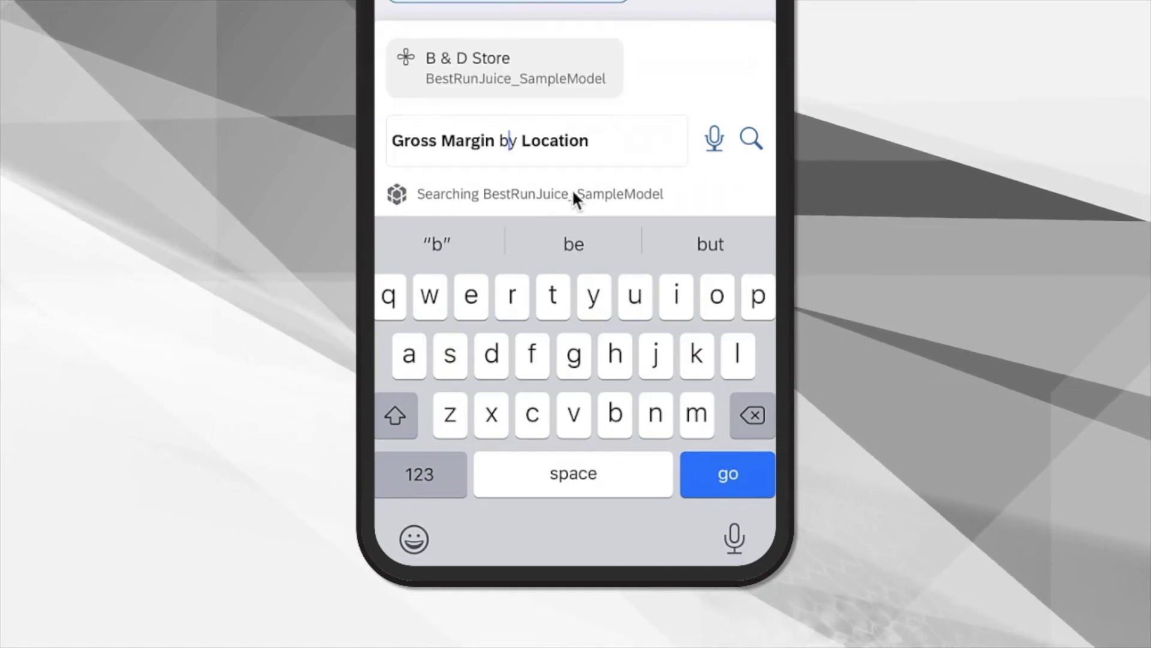
pyautogui.click(656, 139)
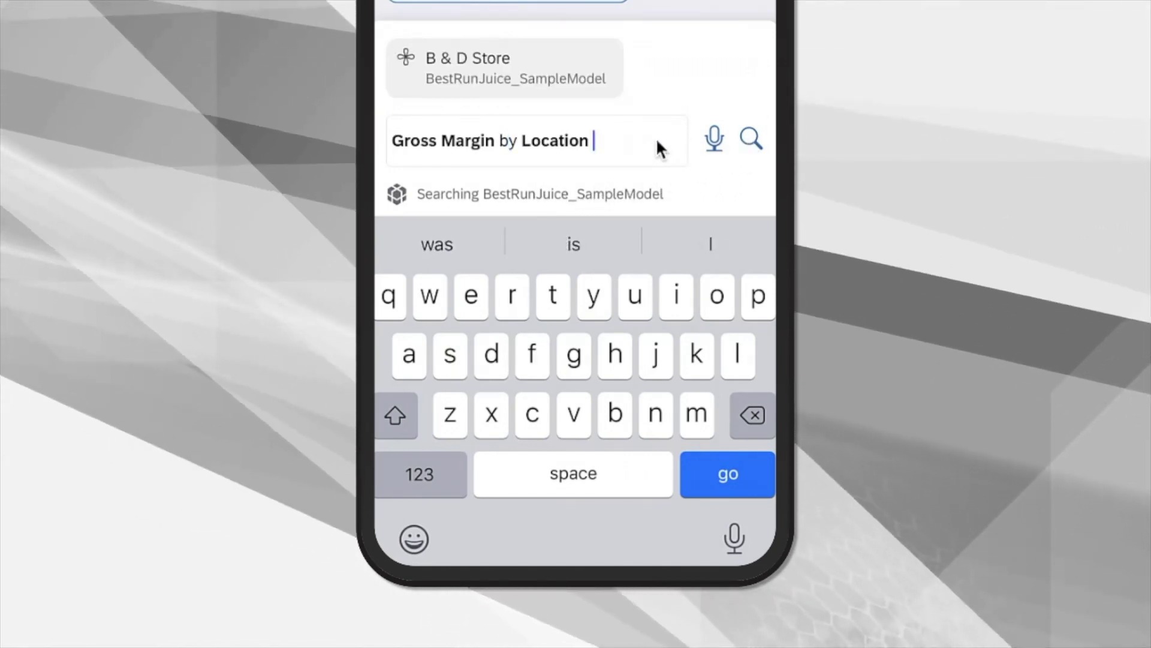